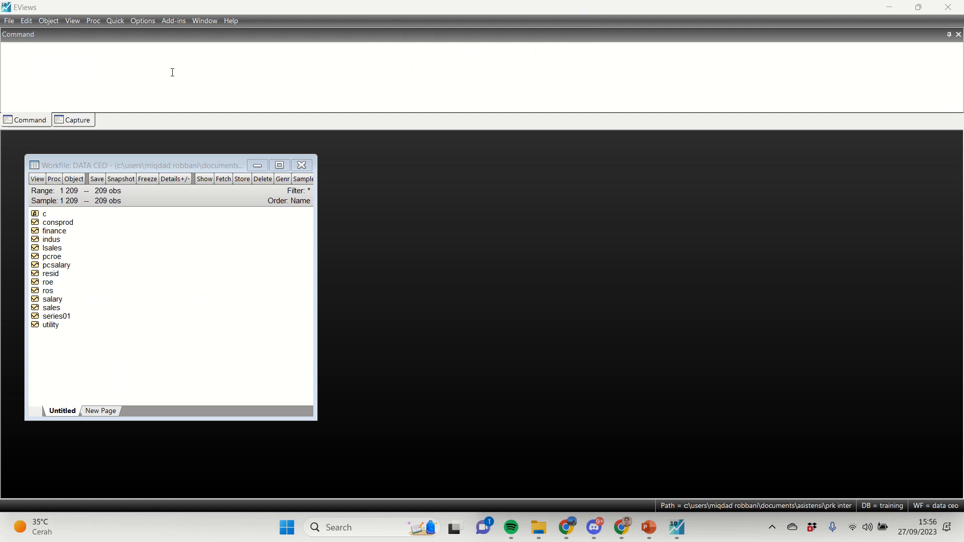
# Step: Generate a new series named roesq as the square of roe with the command series roesq=roe^2
pyautogui.click(161, 67)
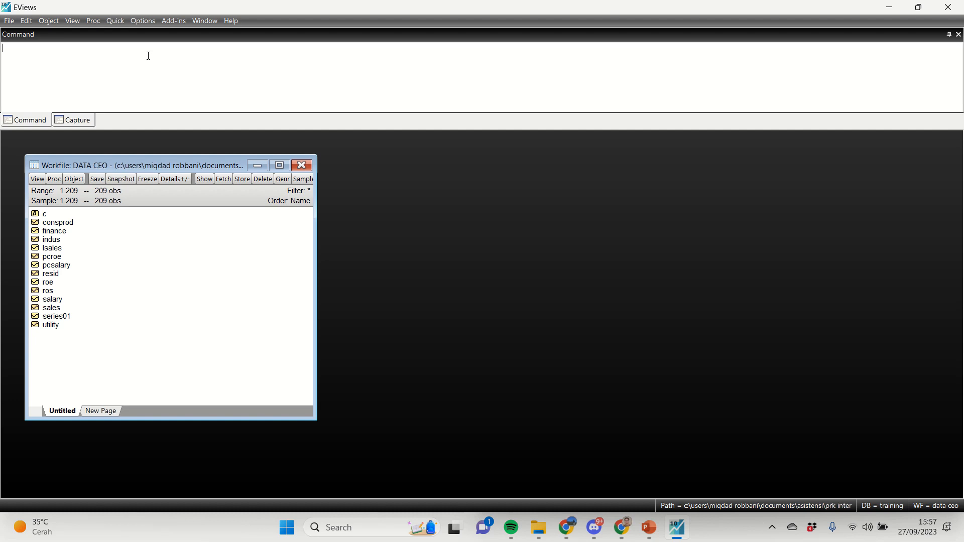
pyautogui.write('se')
pyautogui.write('ries')
pyautogui.write(' roesq')
pyautogui.write('=ro')
pyautogui.write('s')
pyautogui.write('^2')
pyautogui.press('Return')
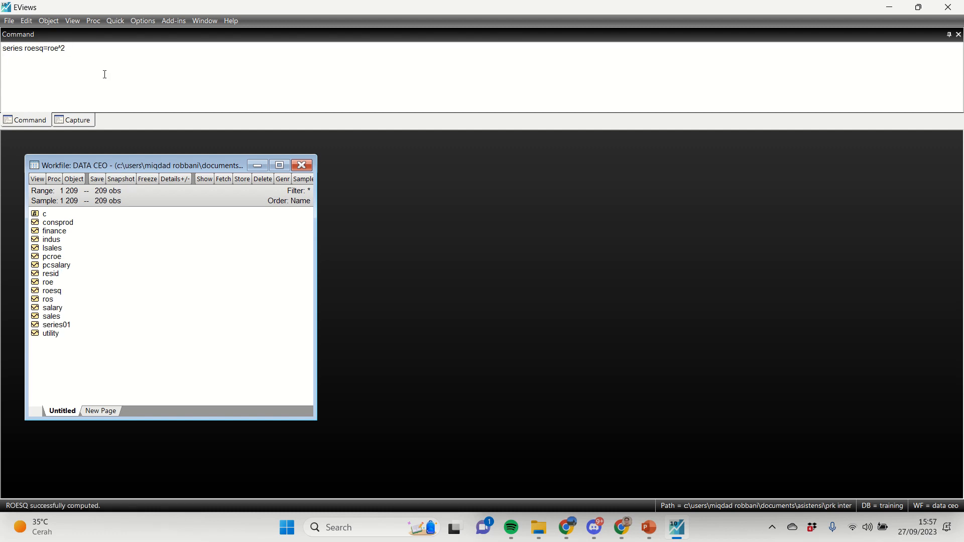
# Step: Estimate a least squares equation named eqsq, regressing salary on roe, roesq and the constant c
pyautogui.write('equation eqsq.ls salary roe roesq c')
pyautogui.press('Return')
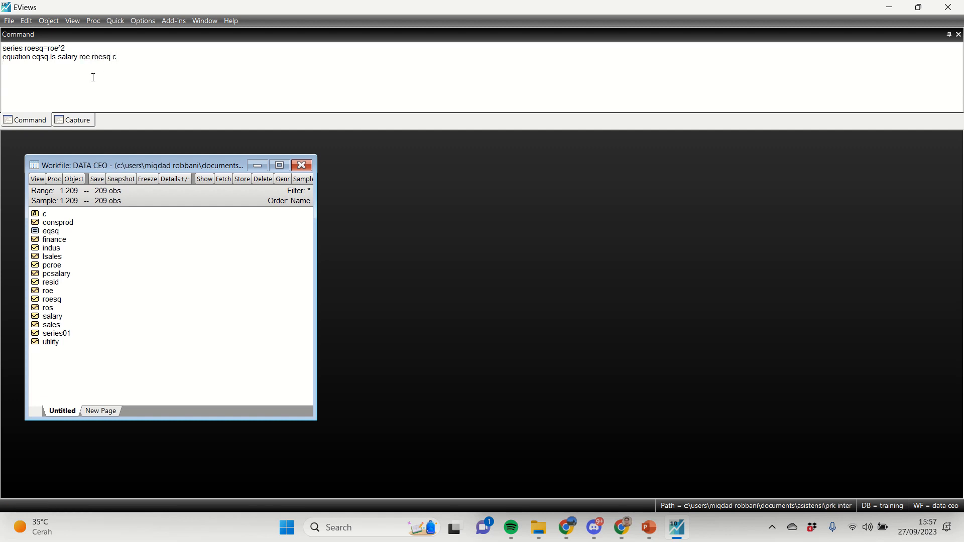
# Step: Display the regression results of eqsq beside the workfile window and inspect the ROE and ROESQ rows, including the ROE coefficient
pyautogui.write('eqs')
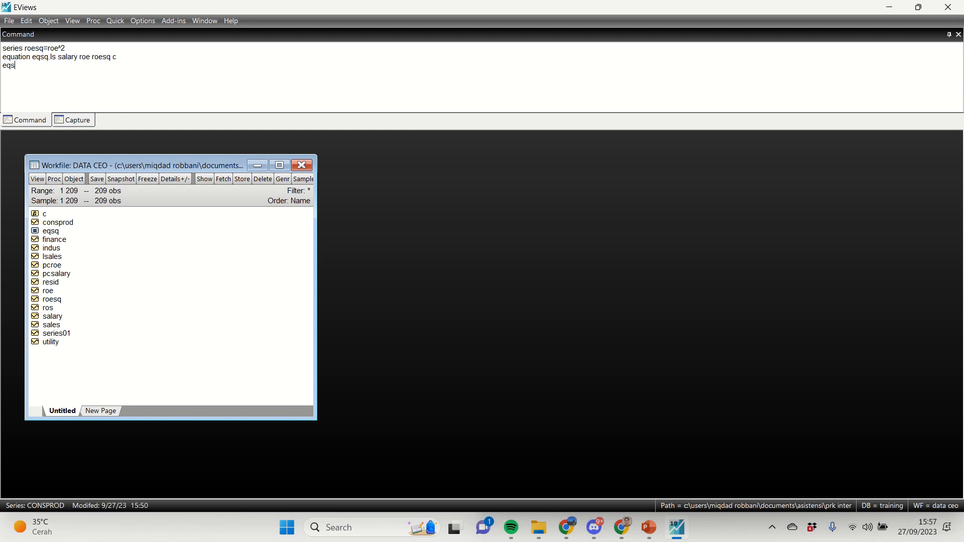
pyautogui.write('q.results')
pyautogui.press('Return')
pyautogui.moveTo(158, 237); pyautogui.dragTo(462, 137)
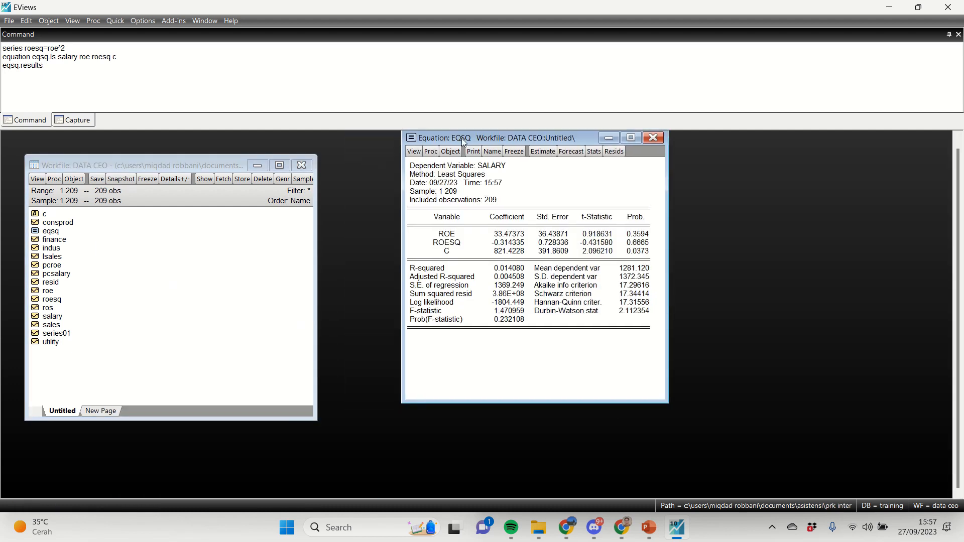
pyautogui.click(448, 250)
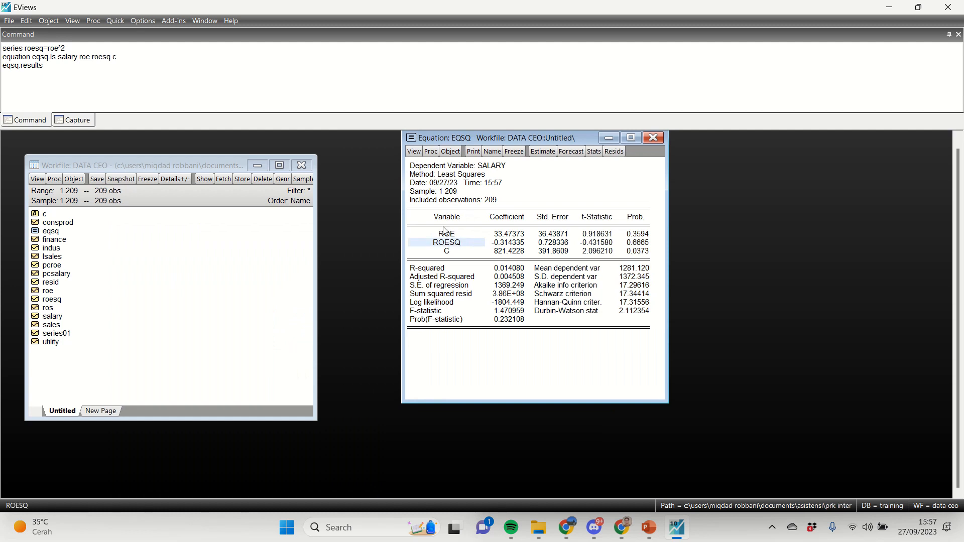
pyautogui.click(454, 233)
pyautogui.click(455, 234)
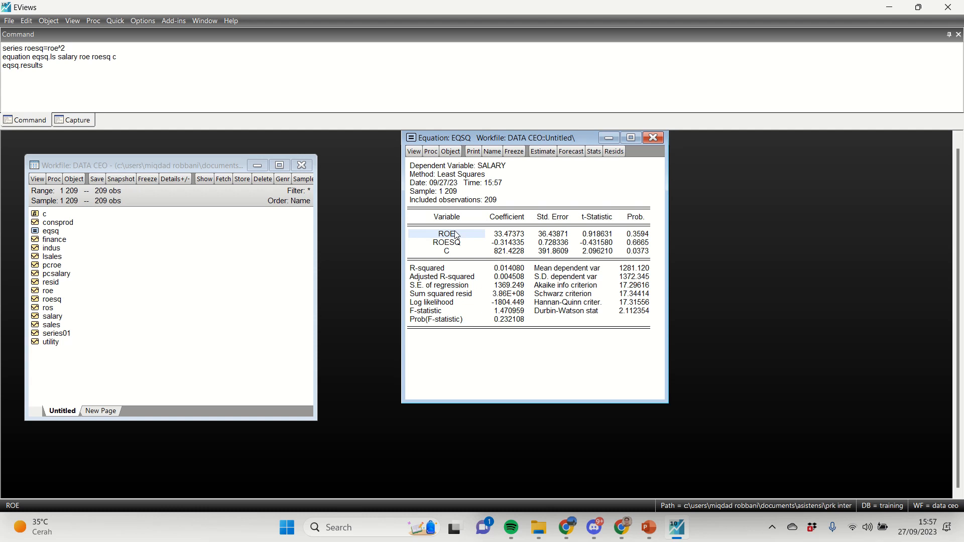
pyautogui.click(502, 236)
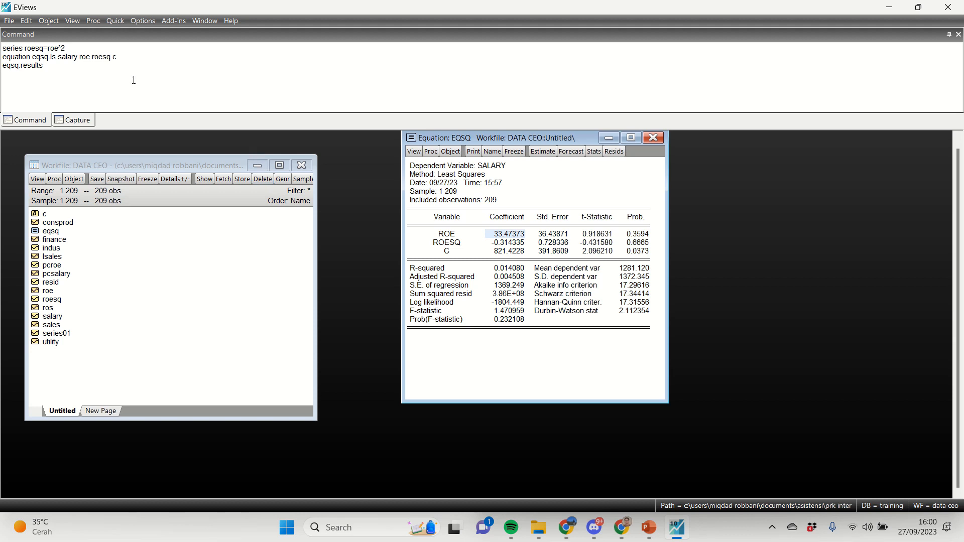
# Step: Generate a new series named lsalary as the log of salary with the command series lsalary= log(salary)
pyautogui.click(129, 82)
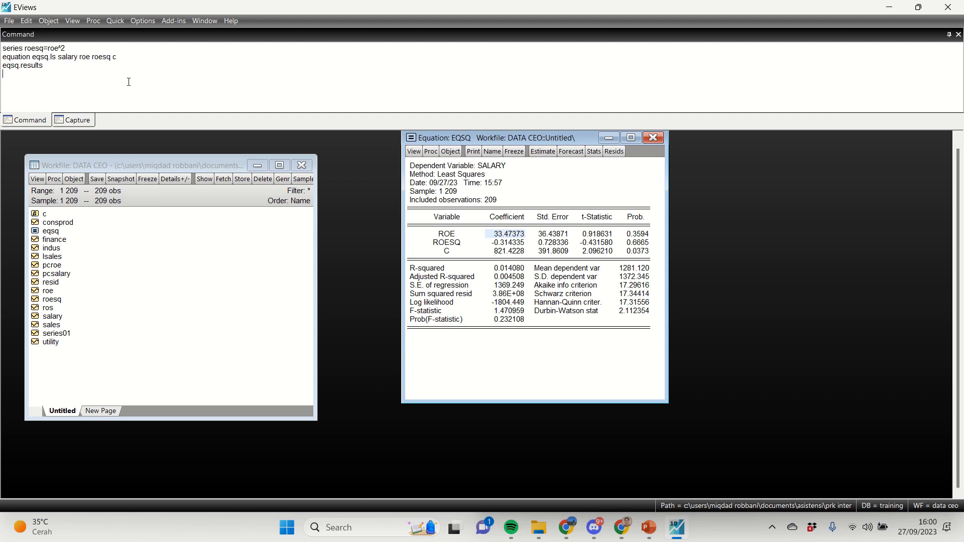
pyautogui.write('series lsalary= log(salary)')
pyautogui.press('Return')
# Step: Estimate a least squares equation named eqlog with a command, regressing lsalary on roe and the constant c
pyautogui.write('equ')
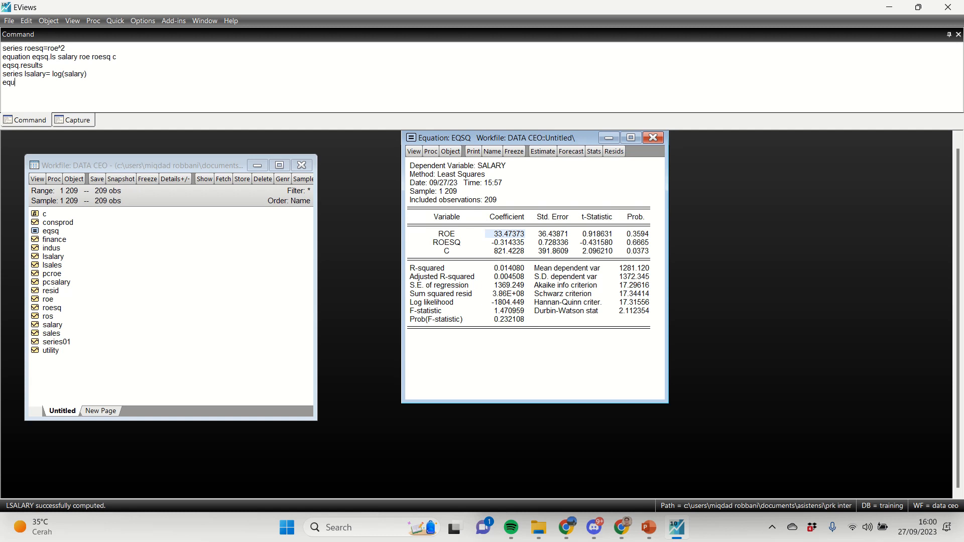
pyautogui.write('ation e')
pyautogui.write('q')
pyautogui.write('log')
pyautogui.write('.ls ')
pyautogui.write('lsar')
pyautogui.write('lary')
pyautogui.write(' roe cs')
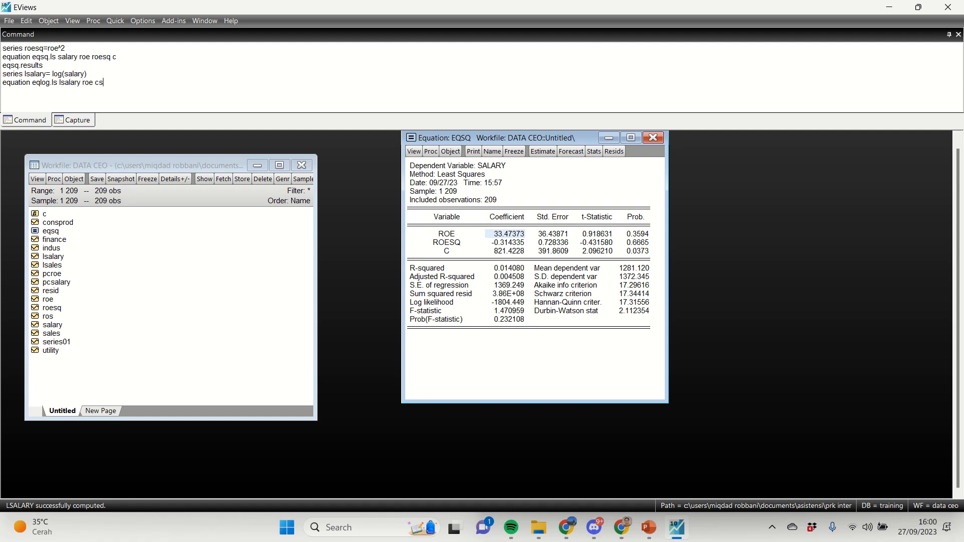
pyautogui.press('Return')
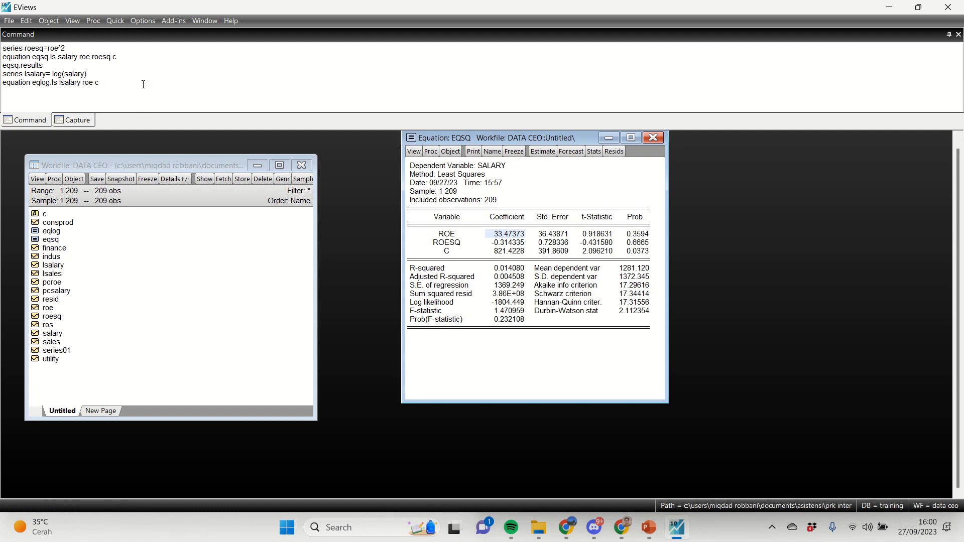
# Step: Display the regression results of eqlog and place them beside the eqsq results for comparison
pyautogui.write('eqlog.results')
pyautogui.press('Return')
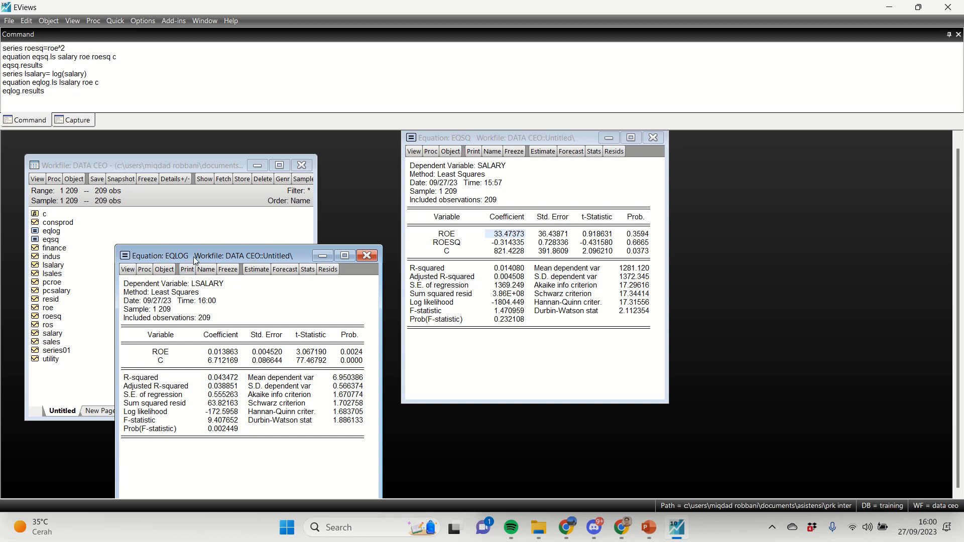
pyautogui.moveTo(194, 257); pyautogui.dragTo(226, 205)
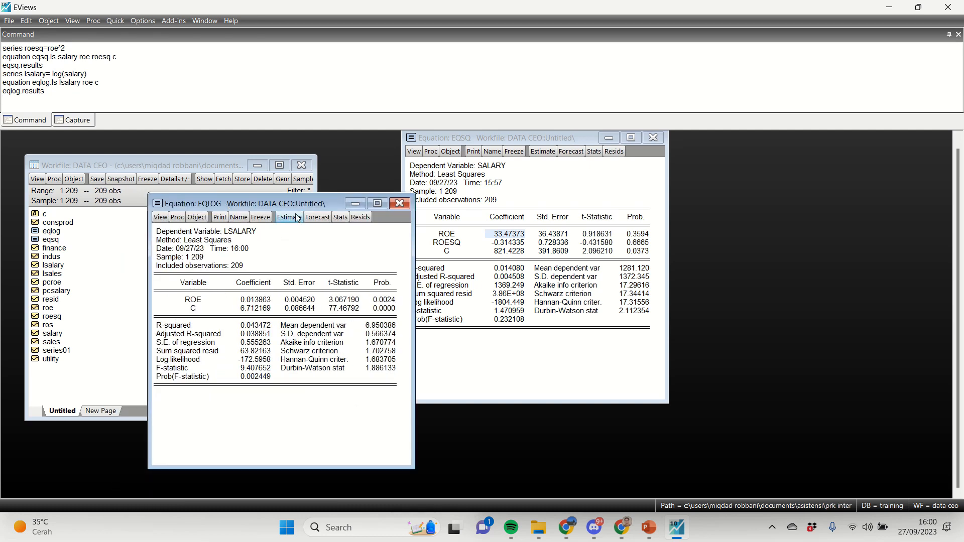
pyautogui.moveTo(293, 205); pyautogui.dragTo(274, 175)
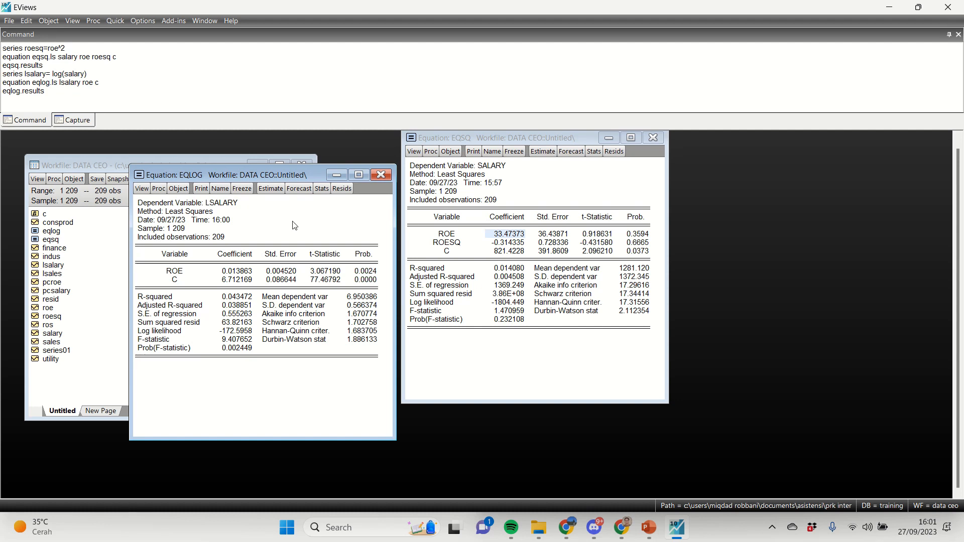
# Step: Close the eqsq and eqlog result windows and clear all previous commands from the command area
pyautogui.click(481, 137)
pyautogui.click(290, 176)
pyautogui.click(652, 139)
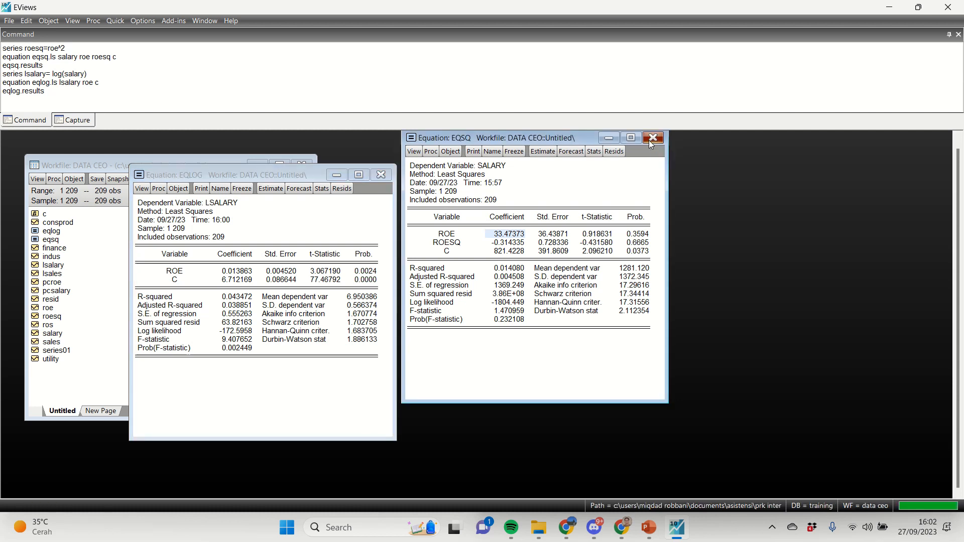
pyautogui.click(380, 175)
pyautogui.click(129, 90)
pyautogui.hotkey('ctrl', 'a')
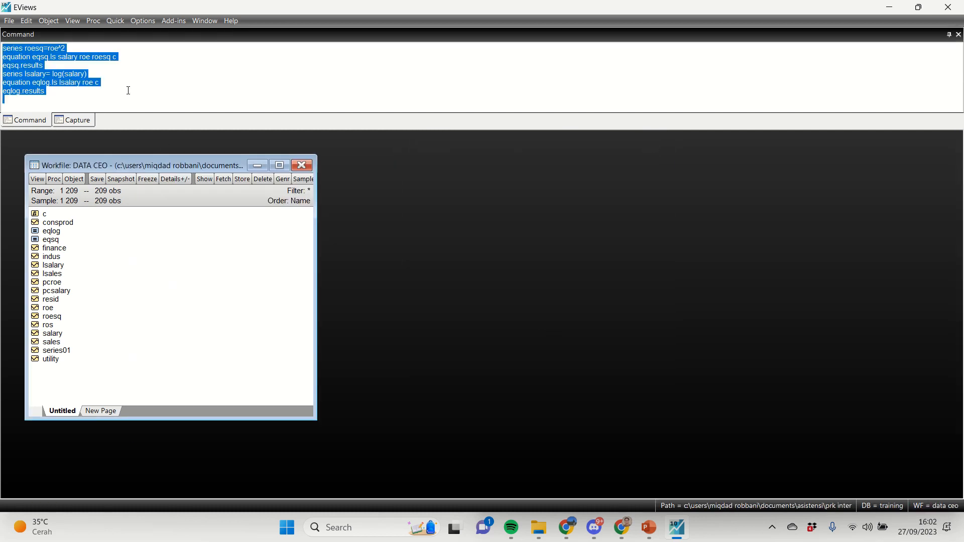
pyautogui.press('BackSpace')
# Step: Delete the eqlog equation and the lsalary series from the DATA CEO workfile
pyautogui.click(50, 316)
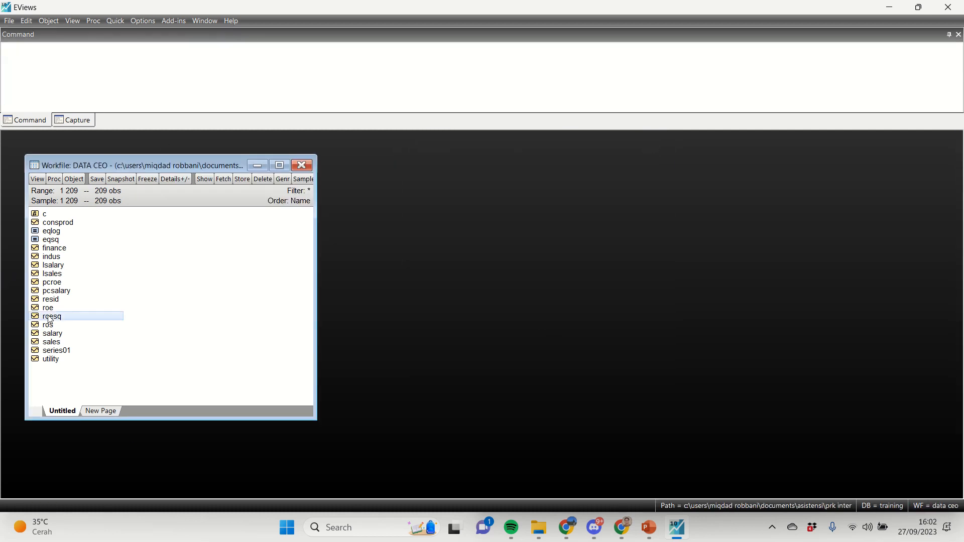
pyautogui.click(57, 232)
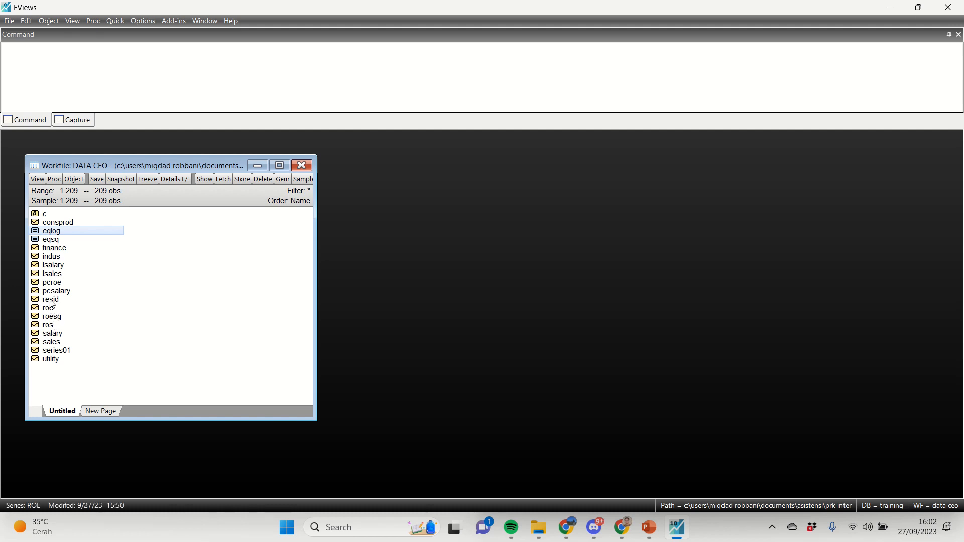
pyautogui.keyDown('ctrl'); pyautogui.click(56, 265); pyautogui.keyUp('ctrl')
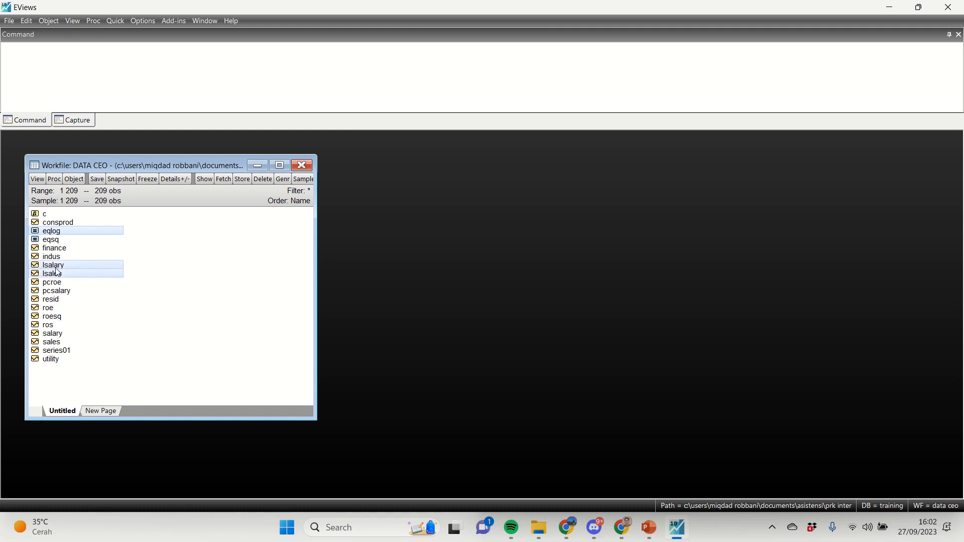
pyautogui.press('Delete')
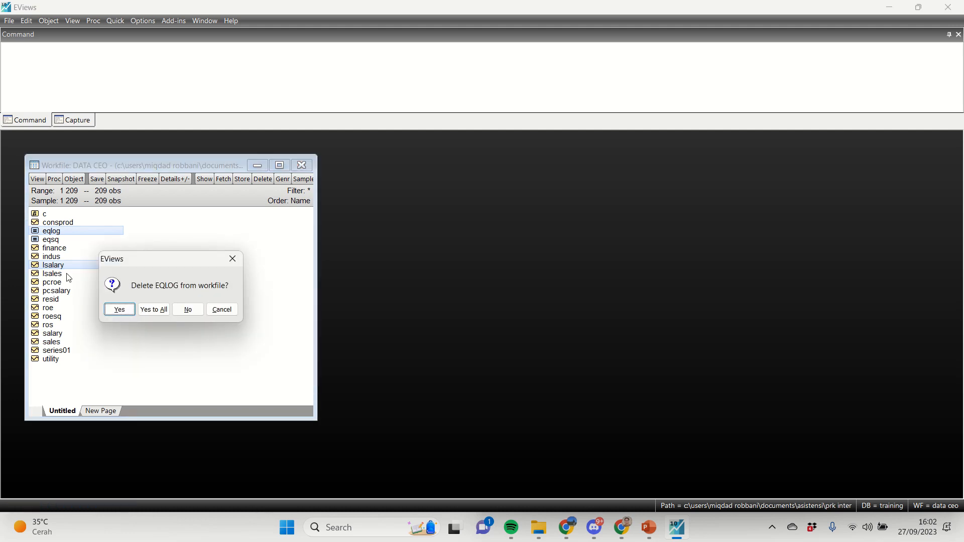
pyautogui.press('Tab')
pyautogui.press('Return')
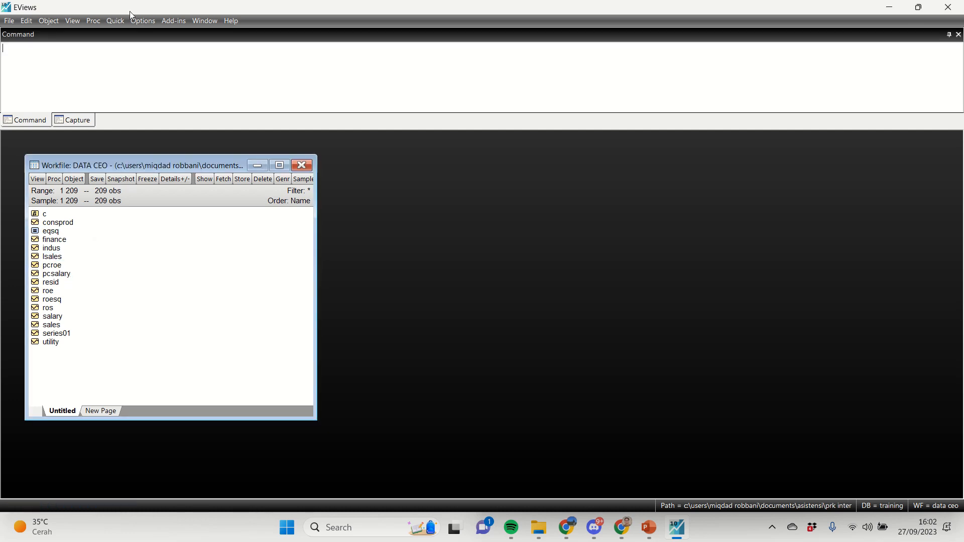
# Step: Create the series lsalary with Generate Series, using the equation lsalary = log(salary) for the sample 1 209
pyautogui.click(115, 21)
pyautogui.click(143, 43)
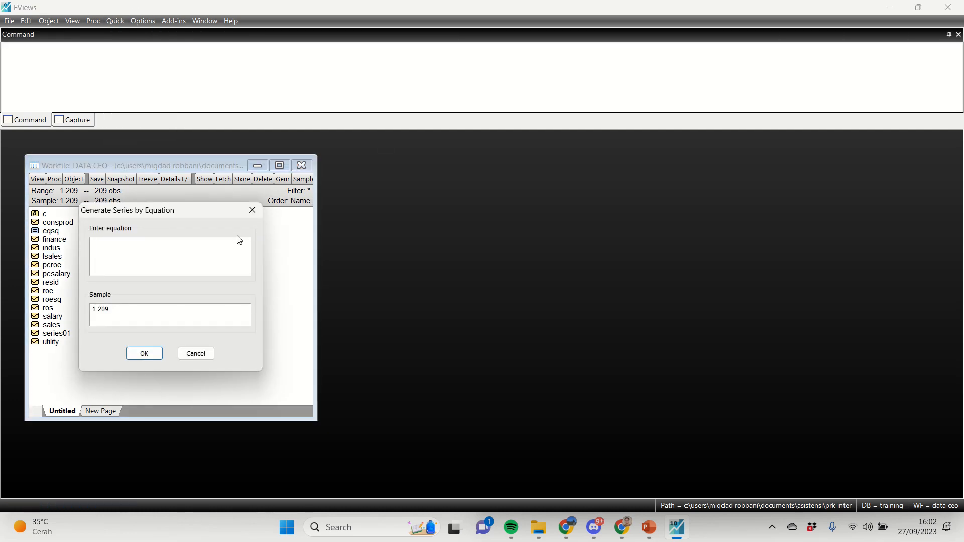
pyautogui.write('lsalary = log(salary')
pyautogui.press('Return')
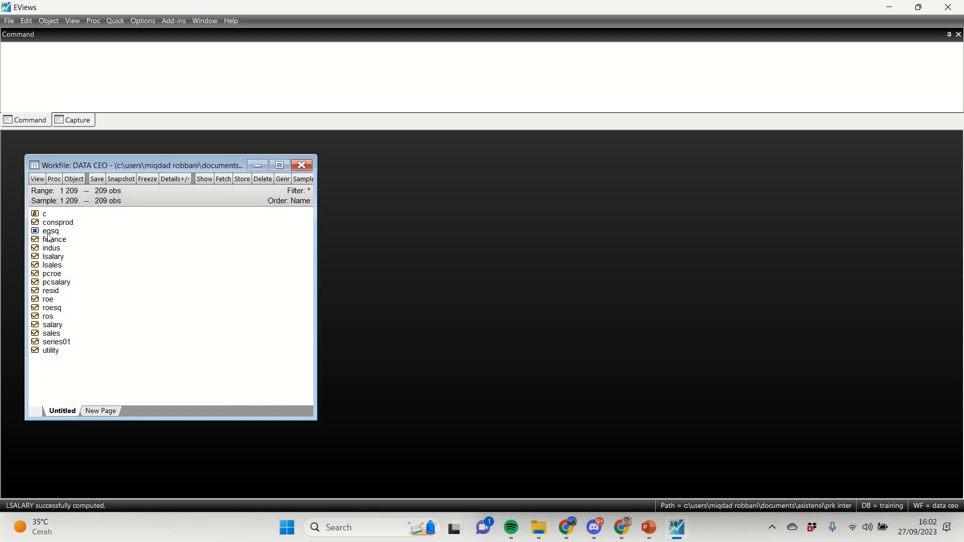
# Step: Estimate a least squares equation with Estimate Equation, using the specification lsalary roe c and the sample 1 209
pyautogui.click(115, 20)
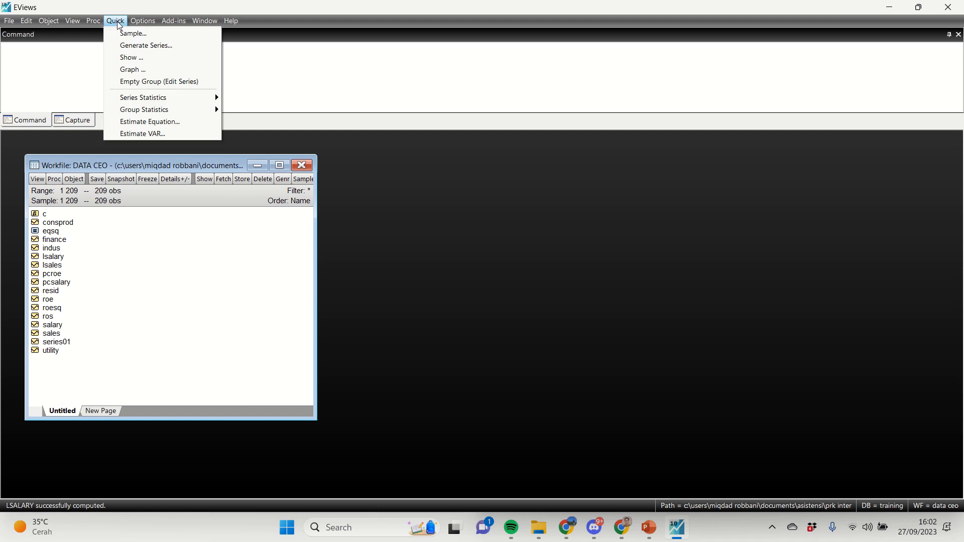
pyautogui.click(146, 122)
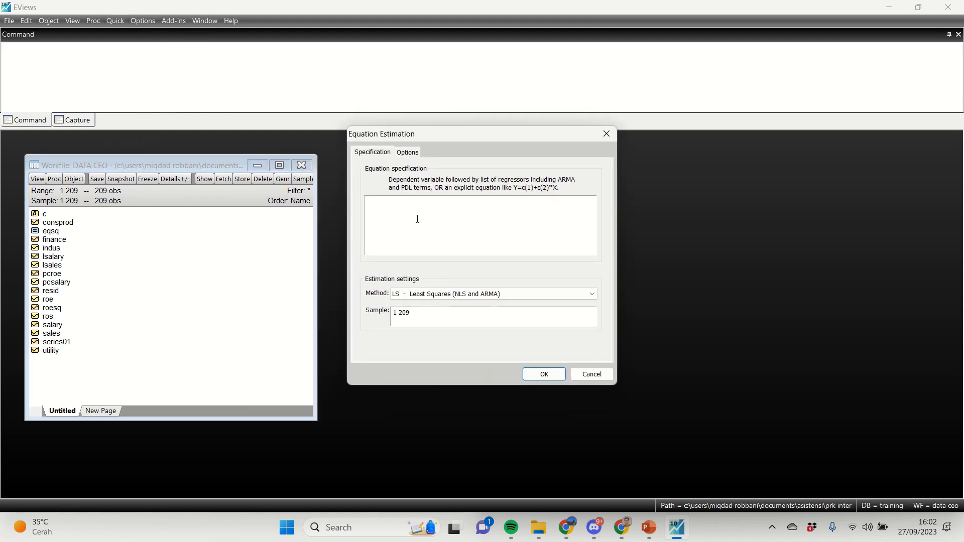
pyautogui.write('lsalary roe c')
pyautogui.press('Return')
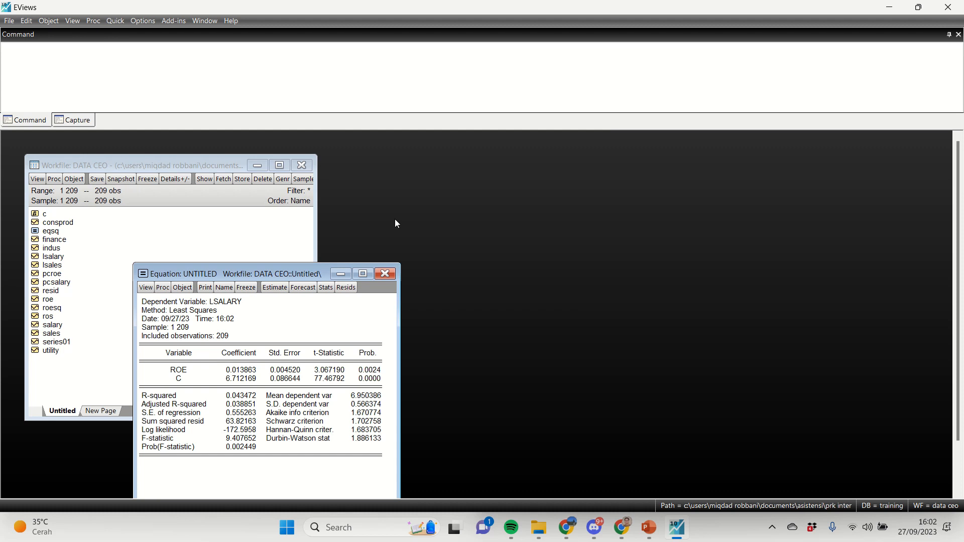
# Step: Move the untitled equation's results clear of the workfile's object list and name the equation eqlog
pyautogui.moveTo(240, 273); pyautogui.dragTo(312, 181)
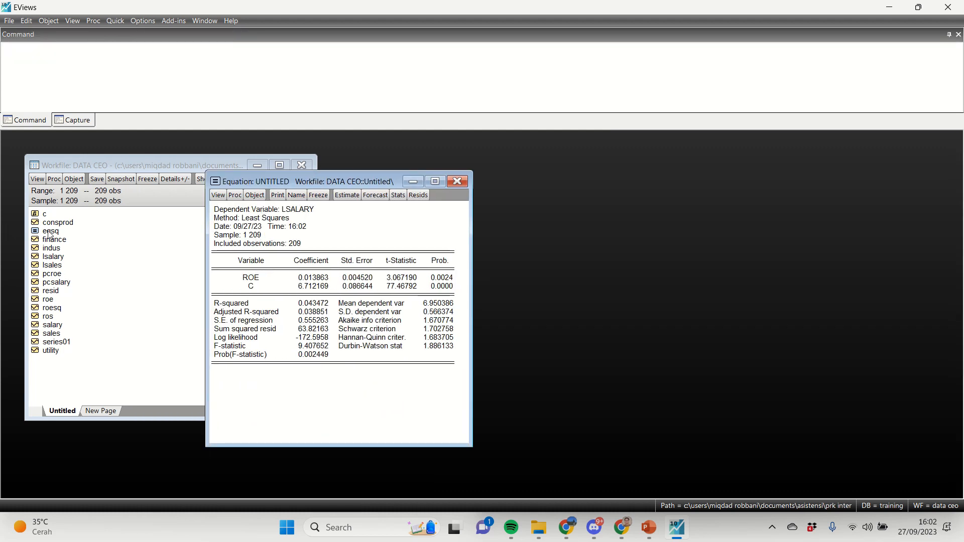
pyautogui.click(297, 196)
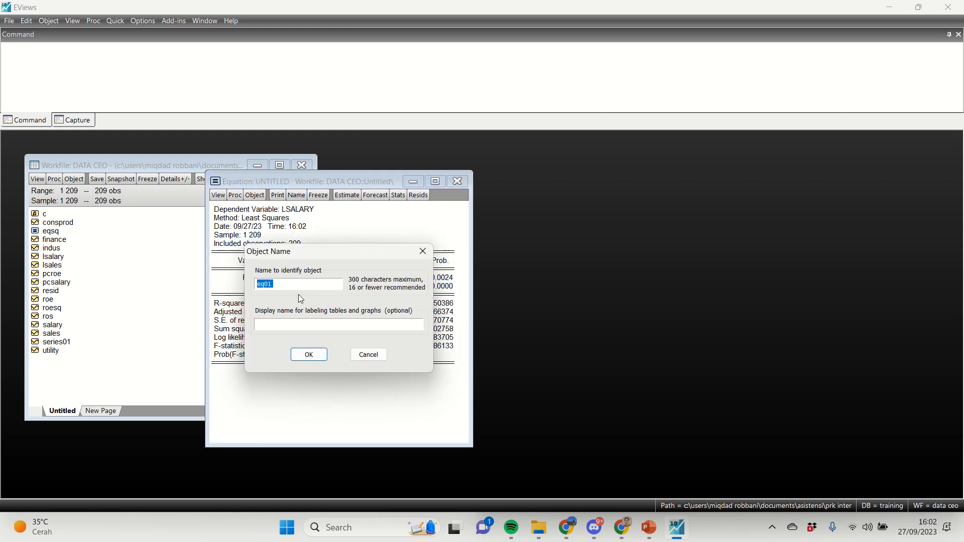
pyautogui.write('eqlog')
pyautogui.press('Return')
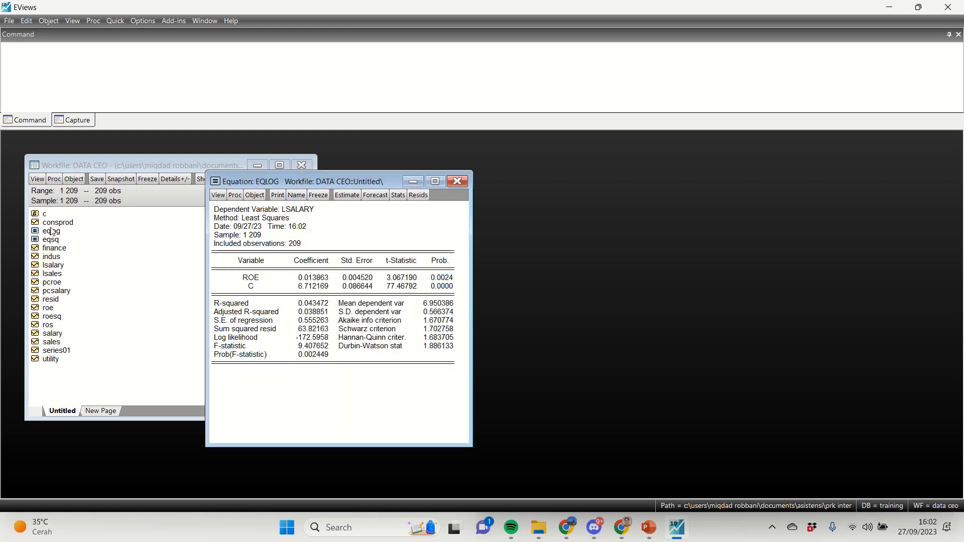
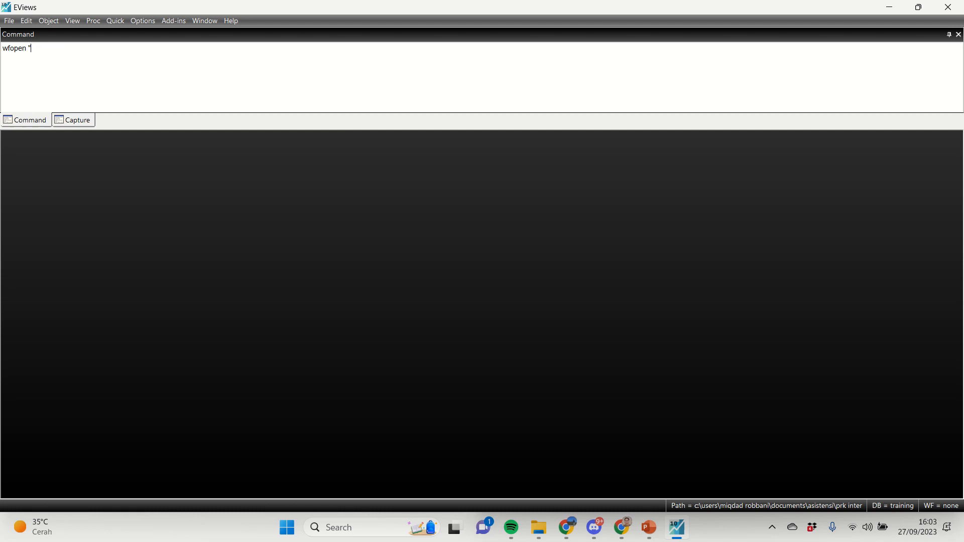
# Step: Try to open the Excel file Data Saham.xlsx with the wfopen command
pyautogui.write('Da')
pyautogui.press('BackSpace')
pyautogui.press('BackSpace')
pyautogui.write('lsx"')
pyautogui.press('Return')
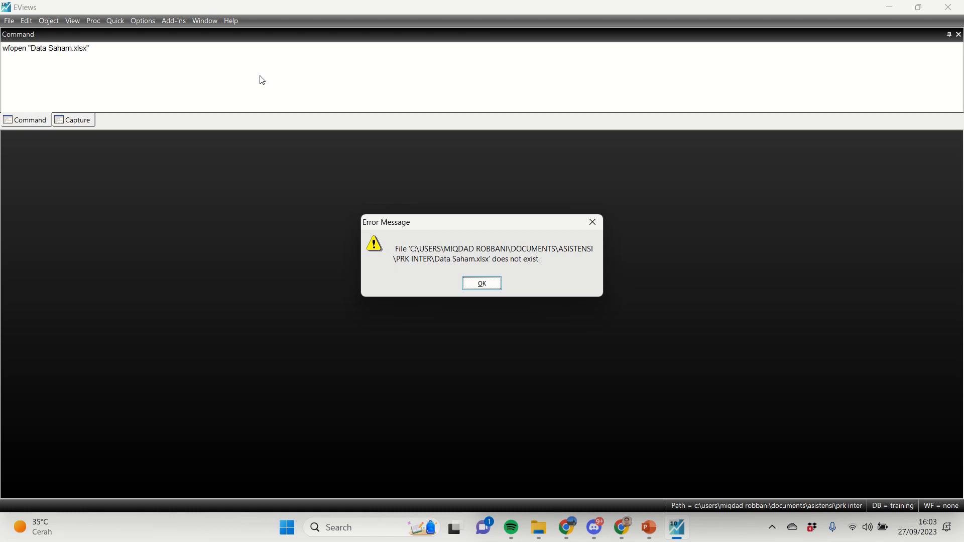
pyautogui.press('Return')
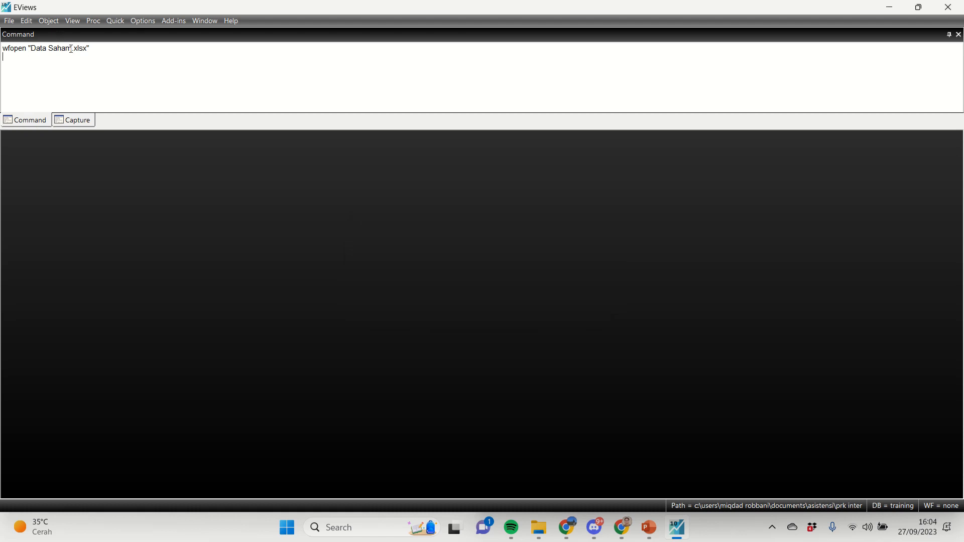
# Step: Change the file name in the wfopen command to Data Loan.xlsx and try to run it
pyautogui.moveTo(71, 49); pyautogui.dragTo(50, 50)
pyautogui.write('Loan')
pyautogui.press('Return')
pyautogui.press('Return')
# Step: In File Explorer, copy the Data Loan Excel workbook from the Pertemuan 1 - 2 folder into the PRK Inter folder
pyautogui.click(539, 525)
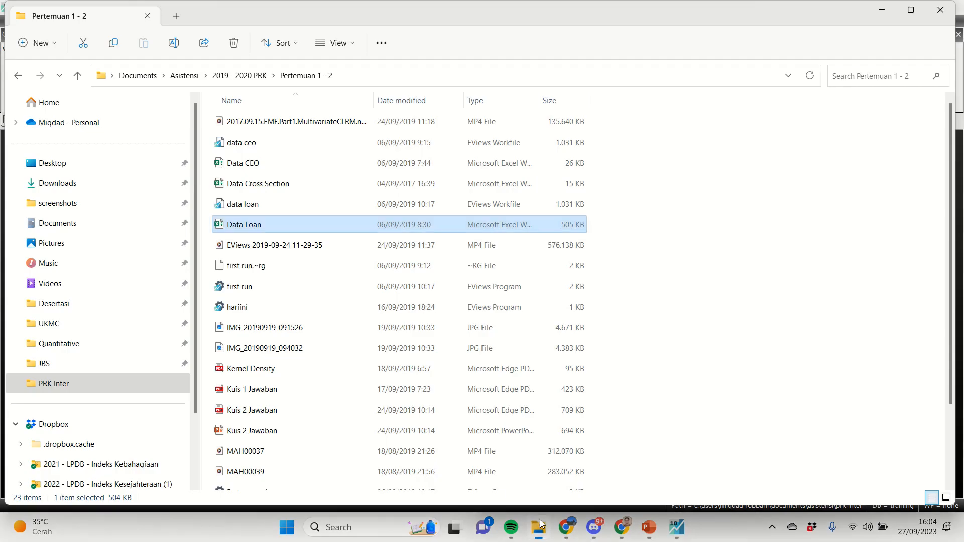
pyautogui.press('F2')
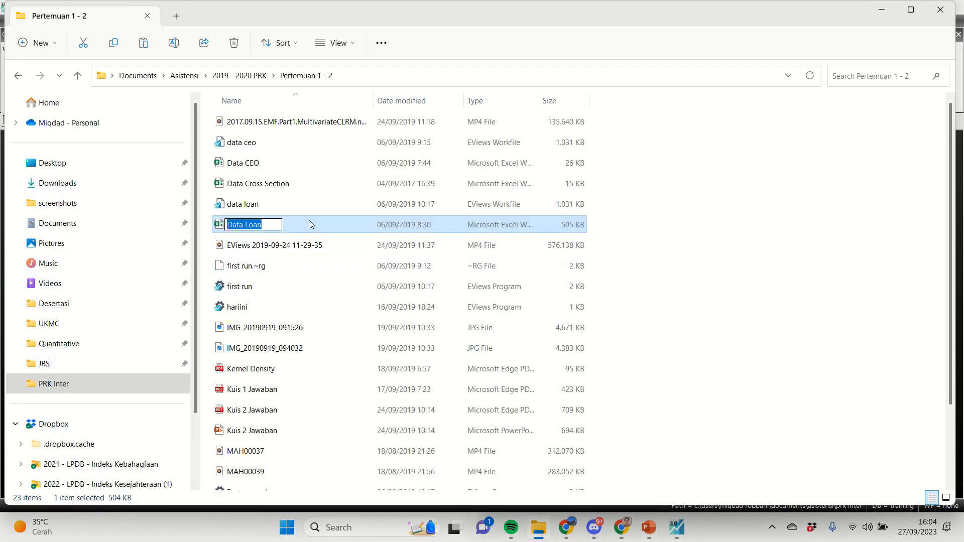
pyautogui.hotkey('ctrl', 'c')
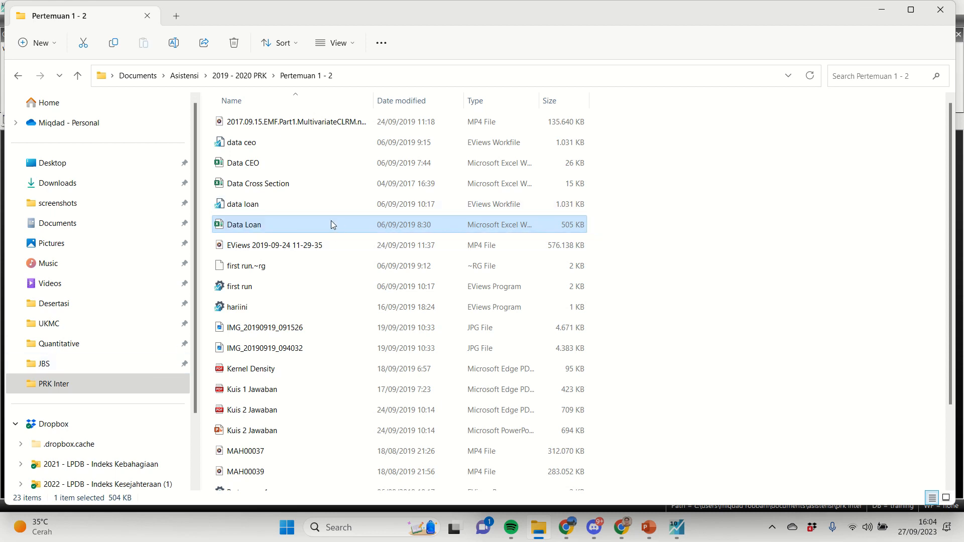
pyautogui.press('Return')
pyautogui.rightClick(331, 225)
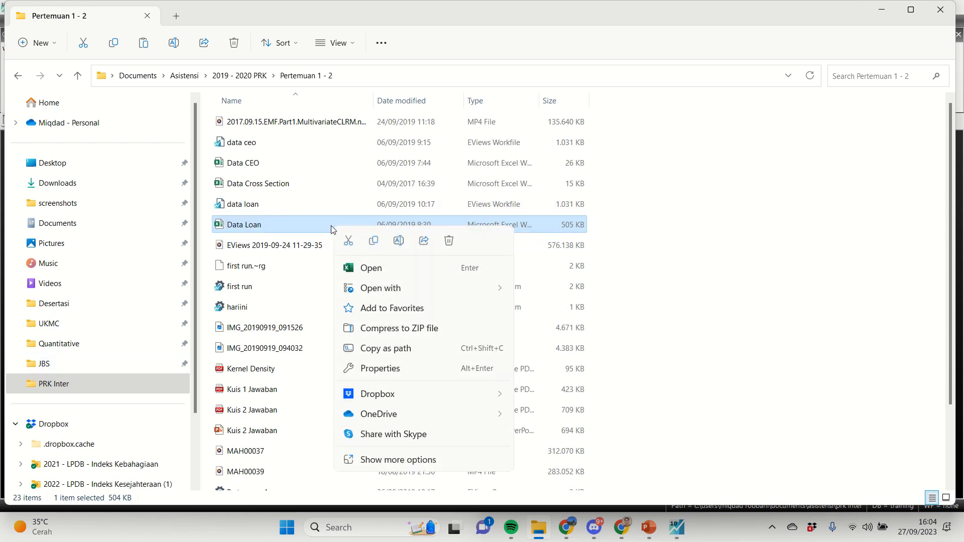
pyautogui.click(373, 241)
pyautogui.click(135, 383)
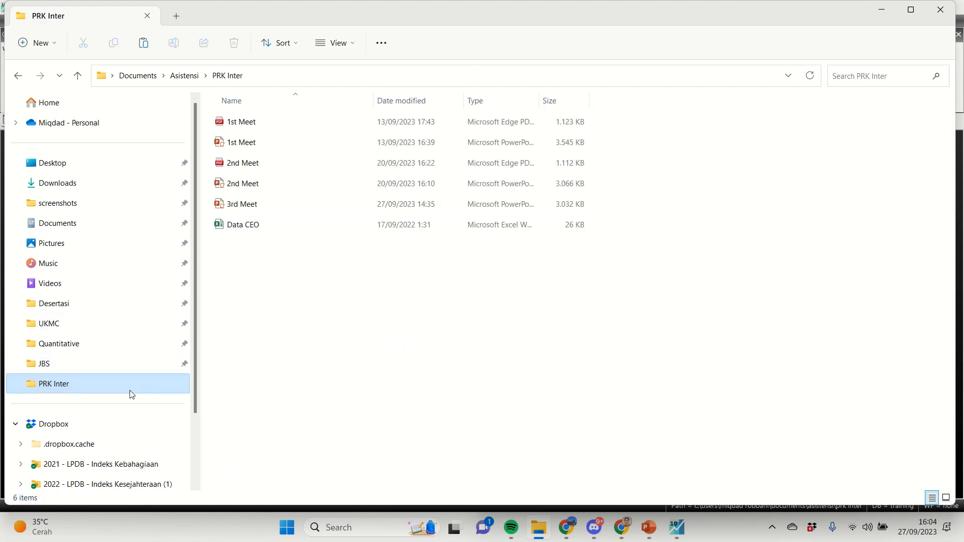
pyautogui.rightClick(328, 310)
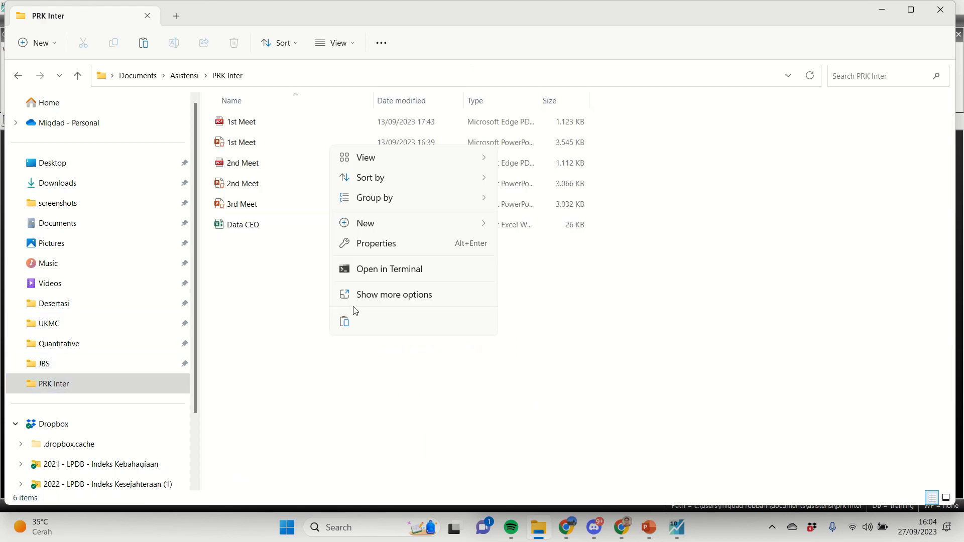
pyautogui.click(284, 297)
pyautogui.hotkey('ctrl', 'v')
# Step: Back in EViews, open Data Loan.xlsx with wfopen using the default import settings without linking to the source, and move the workfile fully into view
pyautogui.hotkey('alt', 'Tab')
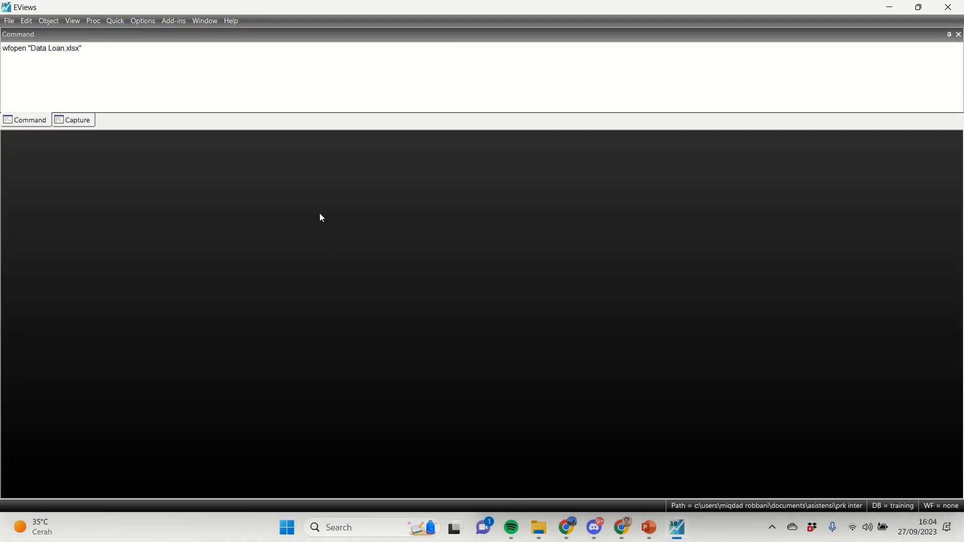
pyautogui.click(99, 53)
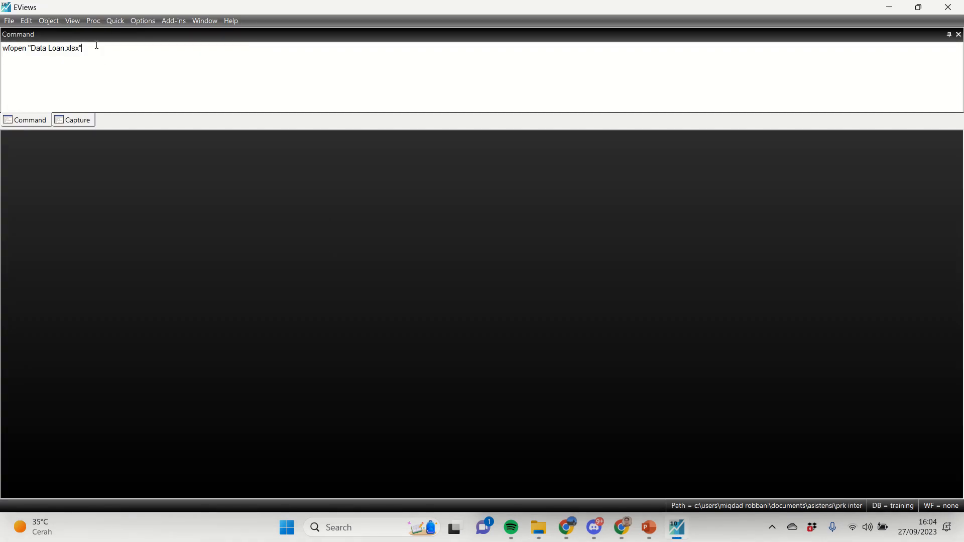
pyautogui.press('Return')
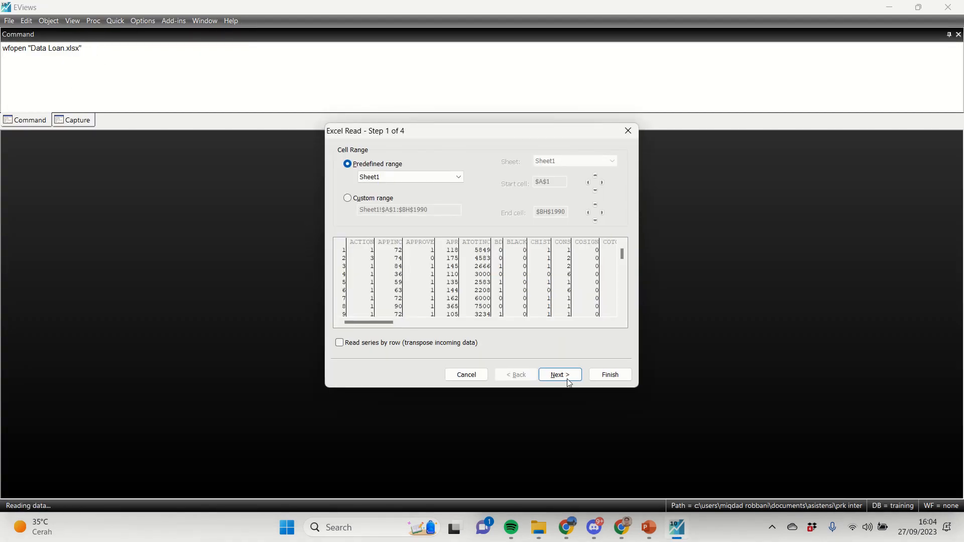
pyautogui.click(568, 376)
pyautogui.click(558, 375)
pyautogui.click(609, 374)
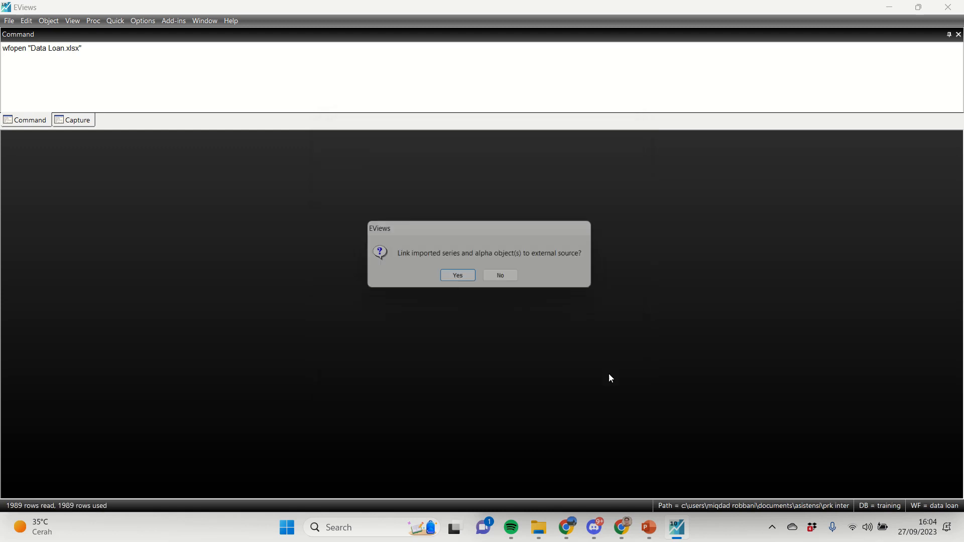
pyautogui.click(501, 279)
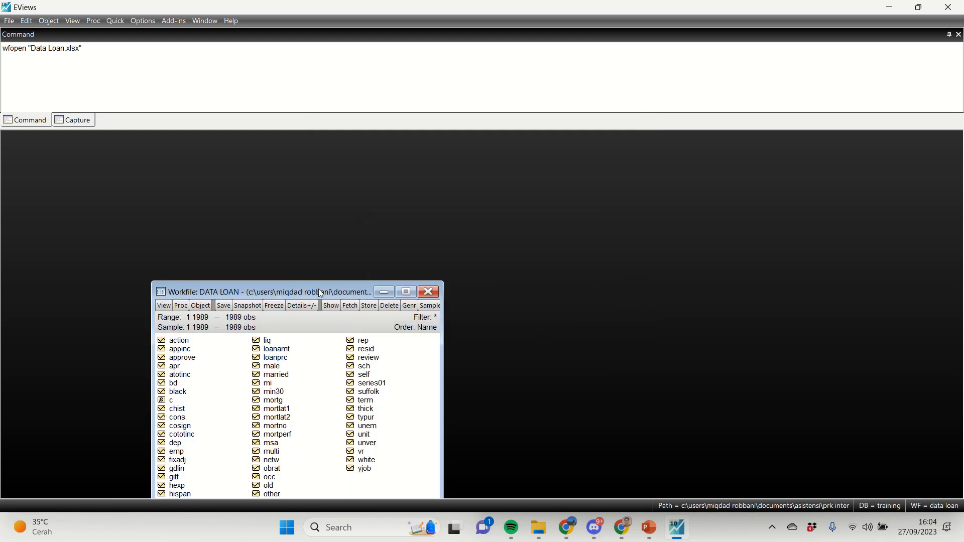
pyautogui.moveTo(319, 288); pyautogui.dragTo(345, 171)
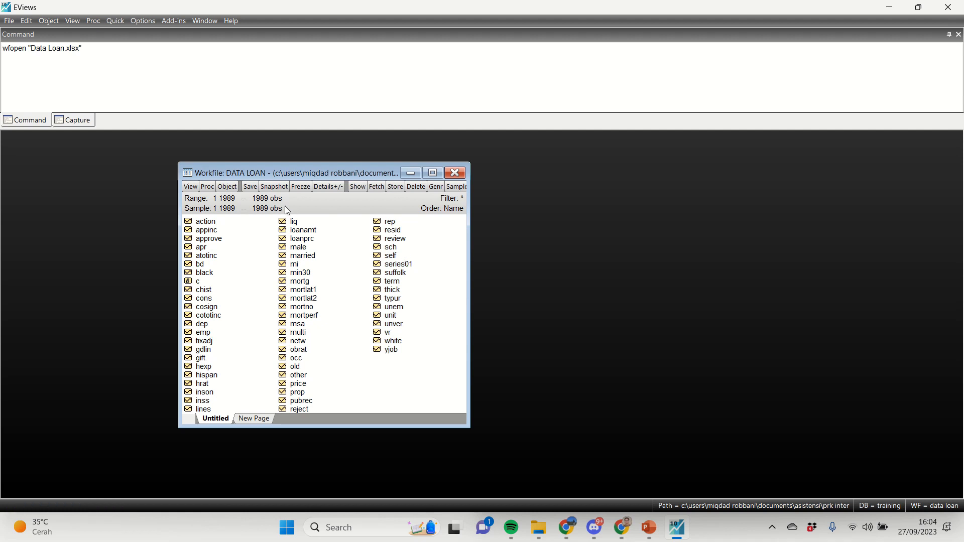
# Step: Estimate the multiple regression with the command equation eqmul.ls loanamt appinc price emp c
pyautogui.click(42, 74)
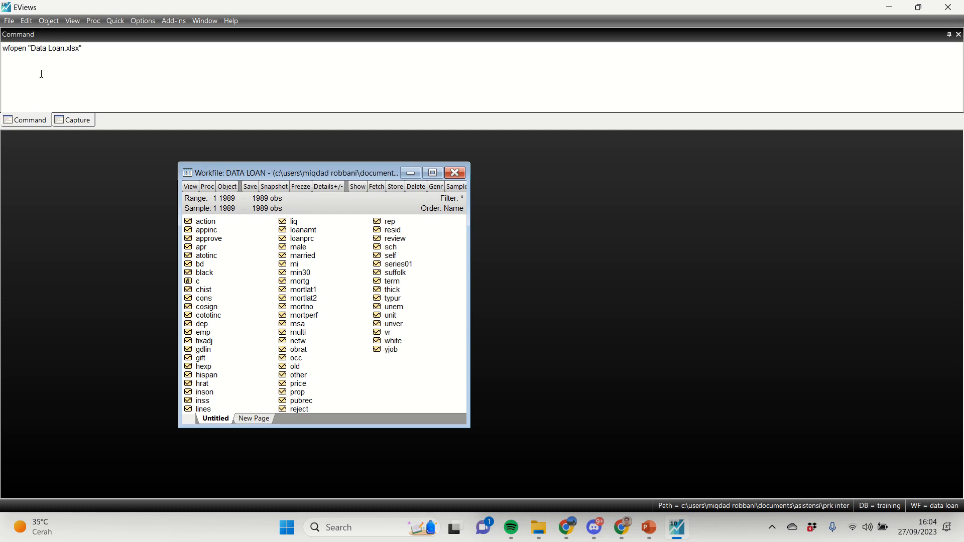
pyautogui.write('equation eq.')
pyautogui.press('BackSpace')
pyautogui.write('m')
pyautogui.write('loanamt pr')
pyautogui.press('BackSpace')
pyautogui.press('BackSpace')
pyautogui.write('appinc pri')
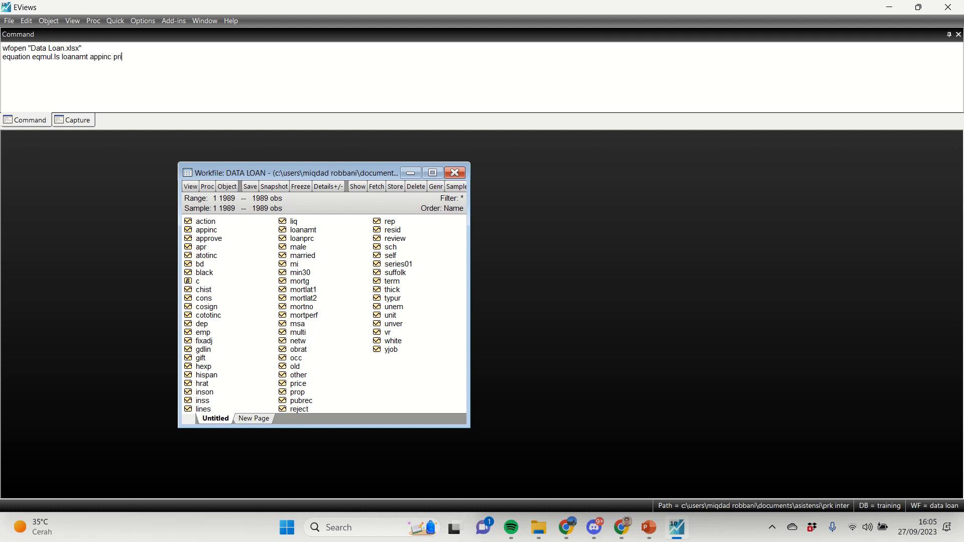
pyautogui.write('ce emp c')
pyautogui.press('Return')
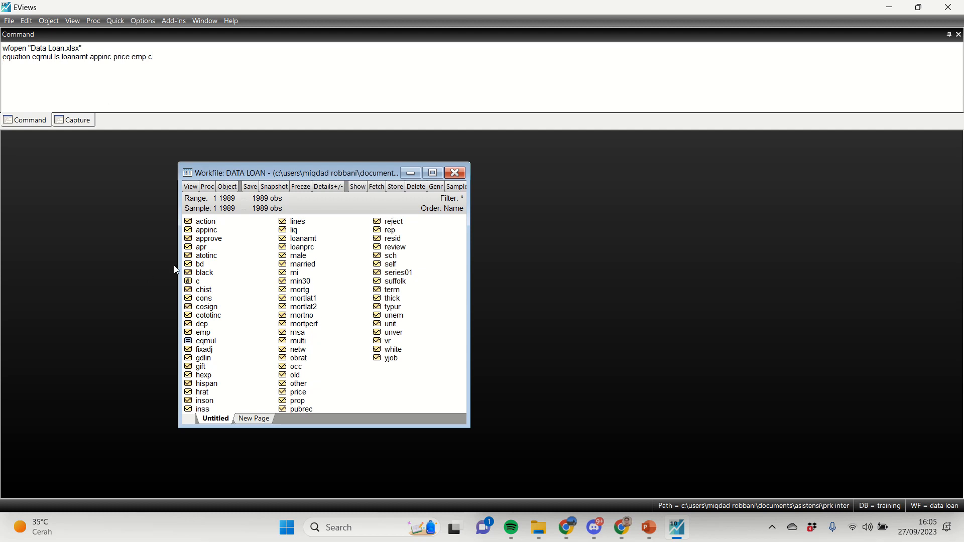
# Step: Display the regression output with the command eqmul.results and move it fully into view
pyautogui.write('eqmul.results')
pyautogui.press('Return')
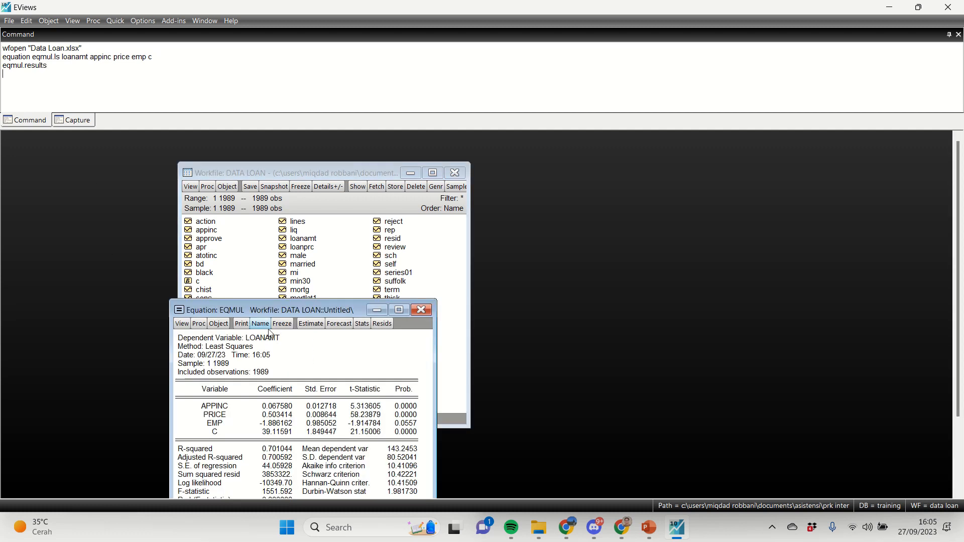
pyautogui.moveTo(273, 314); pyautogui.dragTo(352, 193)
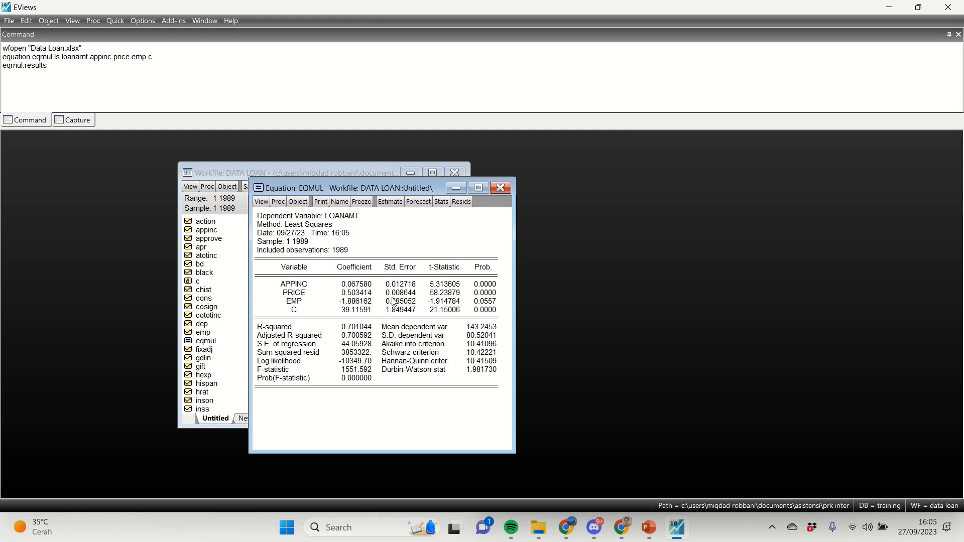
# Step: Examine the coefficients and probabilities of appinc, price and emp in the eqmul output
pyautogui.click(345, 285)
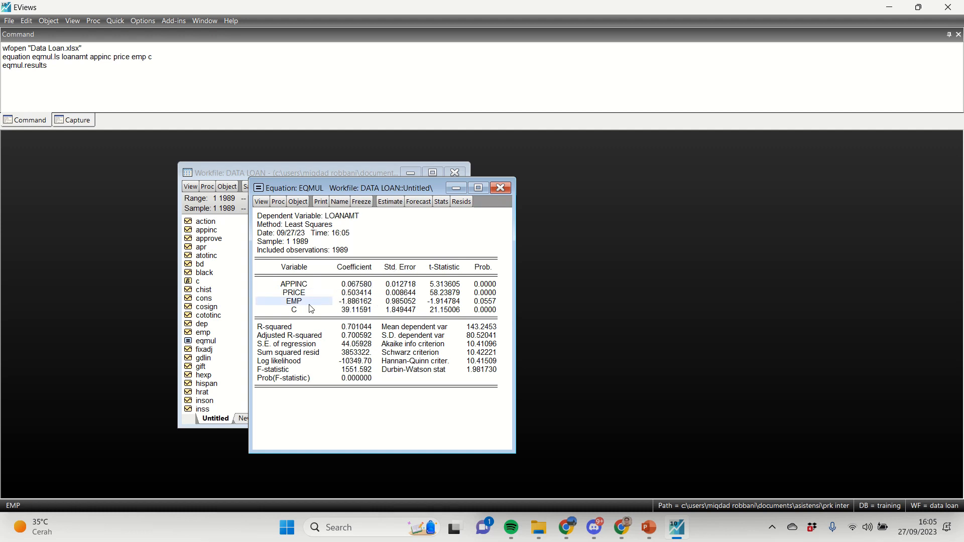
pyautogui.click(369, 302)
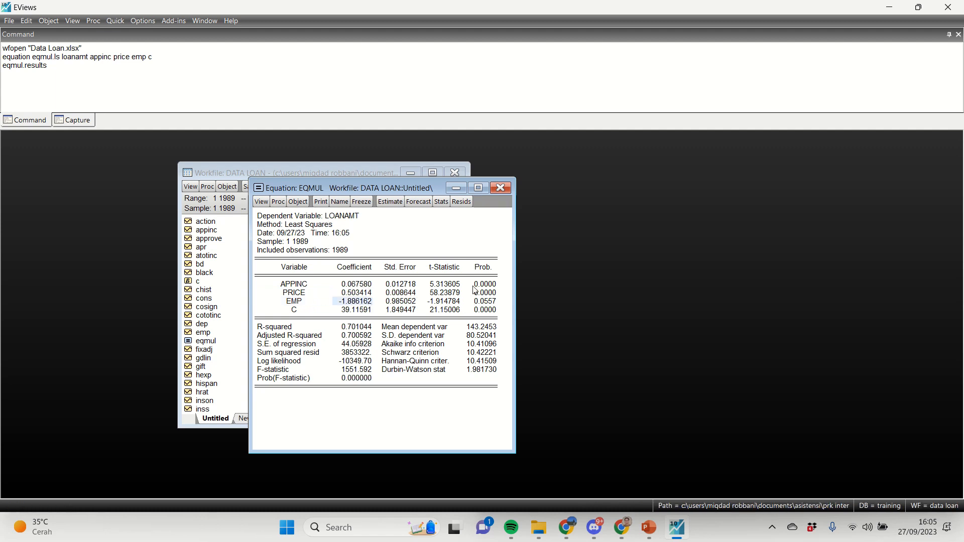
pyautogui.click(300, 303)
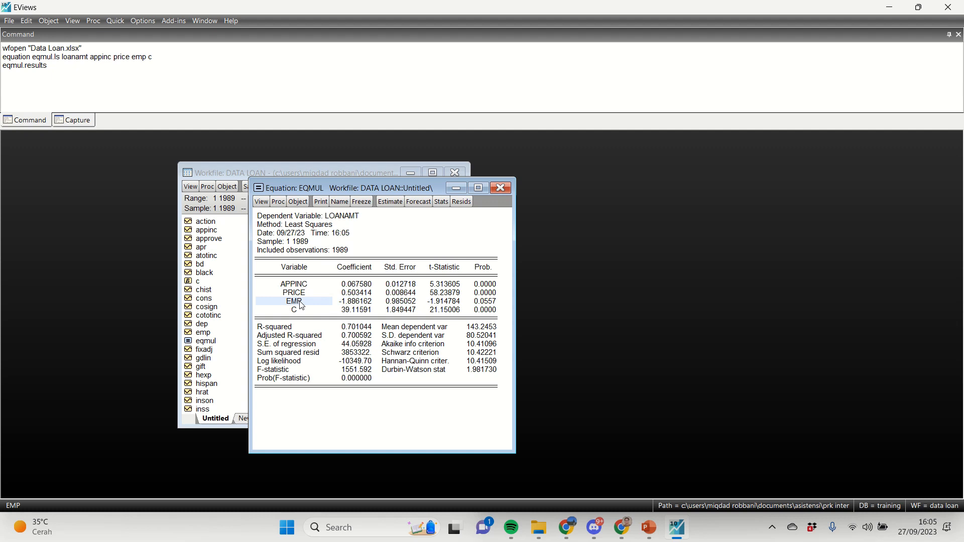
pyautogui.click(479, 302)
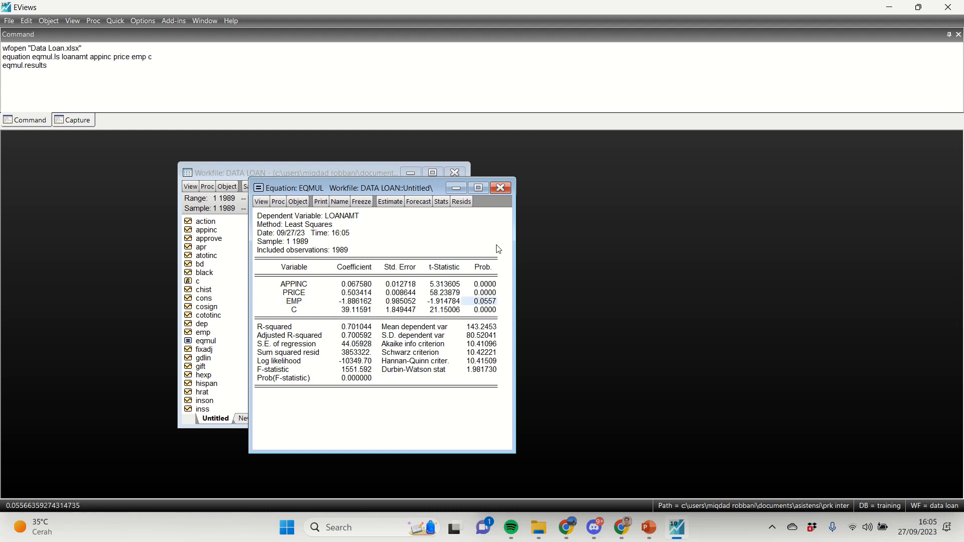
pyautogui.click(485, 269)
pyautogui.click(484, 285)
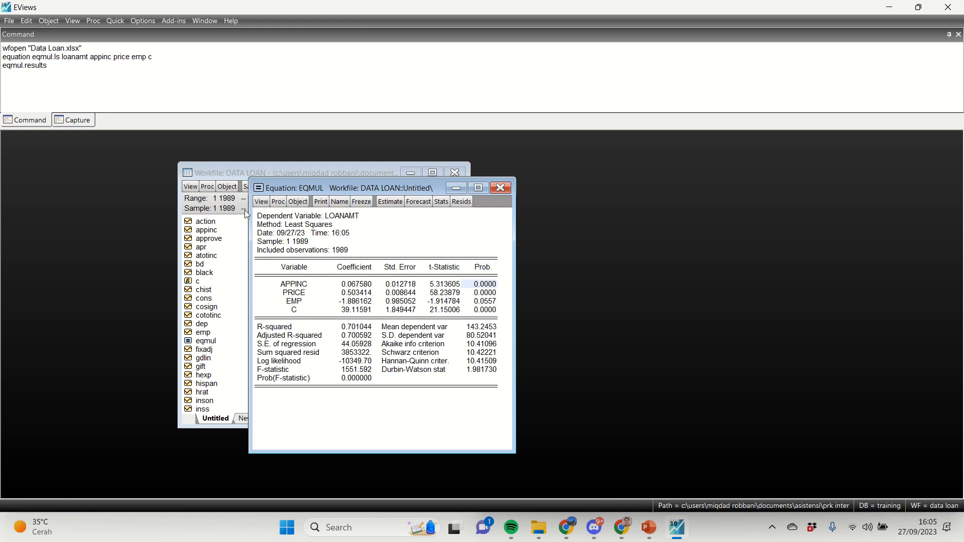
# Step: Run the Breusch-Pagan-Godfrey heteroskedasticity test on eqmul with the regressors appinc price emp c
pyautogui.click(261, 202)
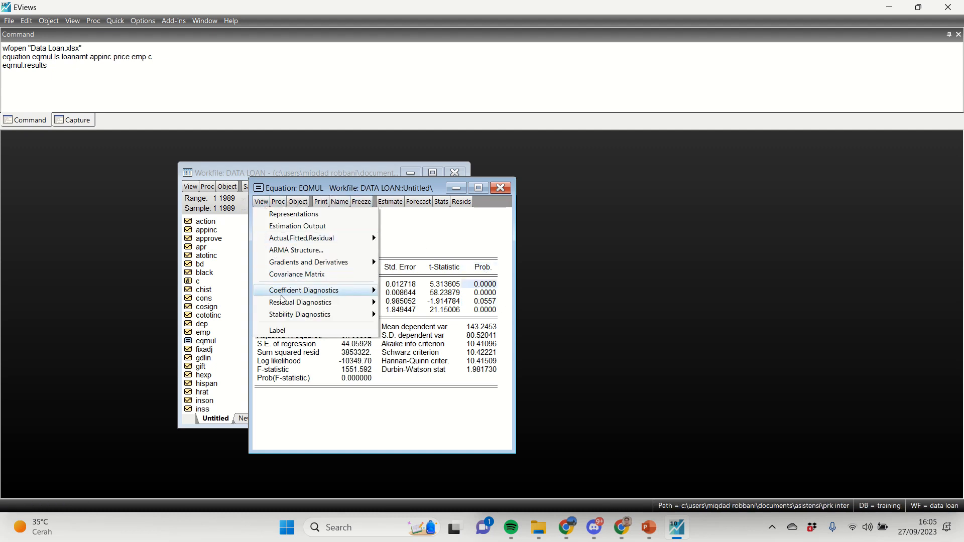
pyautogui.moveTo(294, 304)
pyautogui.click(421, 350)
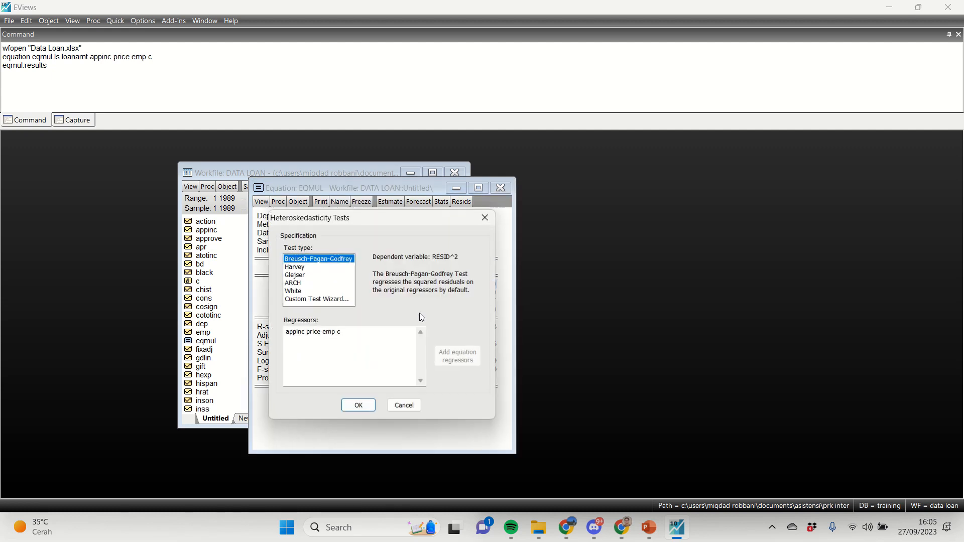
pyautogui.click(371, 405)
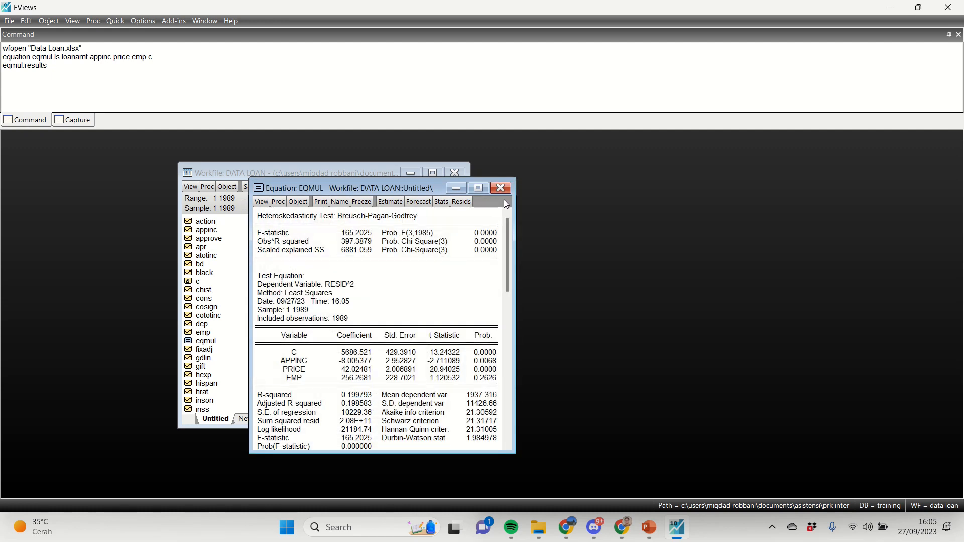
# Step: Return eqmul to its estimation output and examine the appinc and price estimates
pyautogui.click(261, 201)
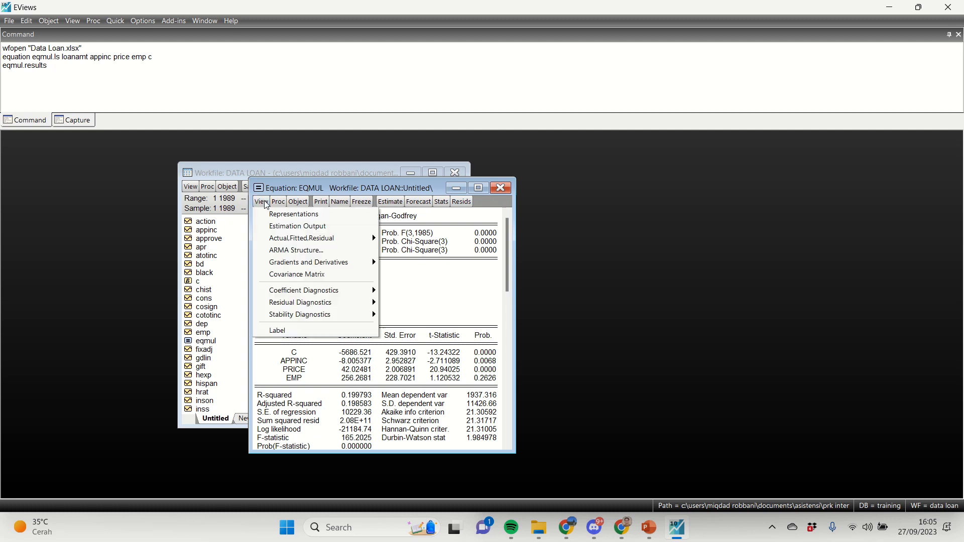
pyautogui.click(279, 227)
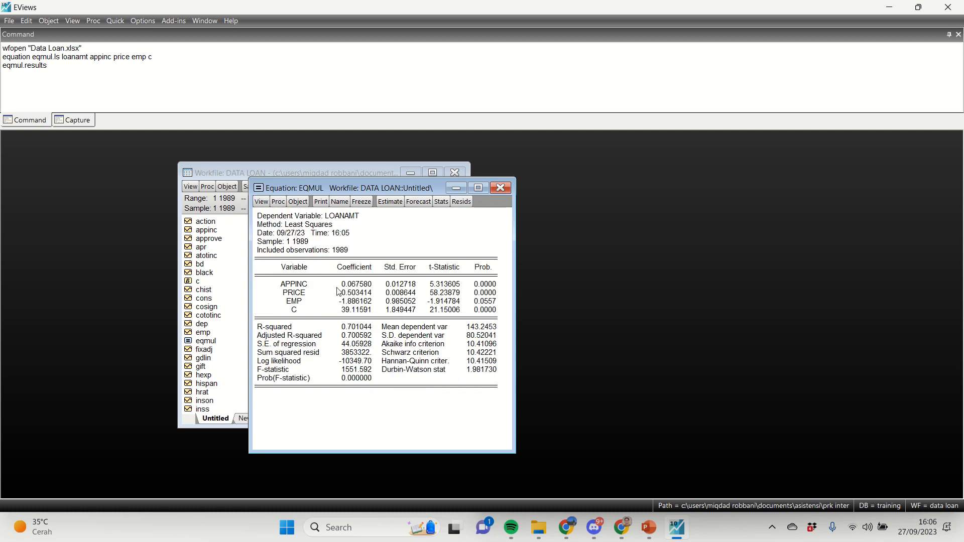
pyautogui.click(304, 292)
pyautogui.click(303, 284)
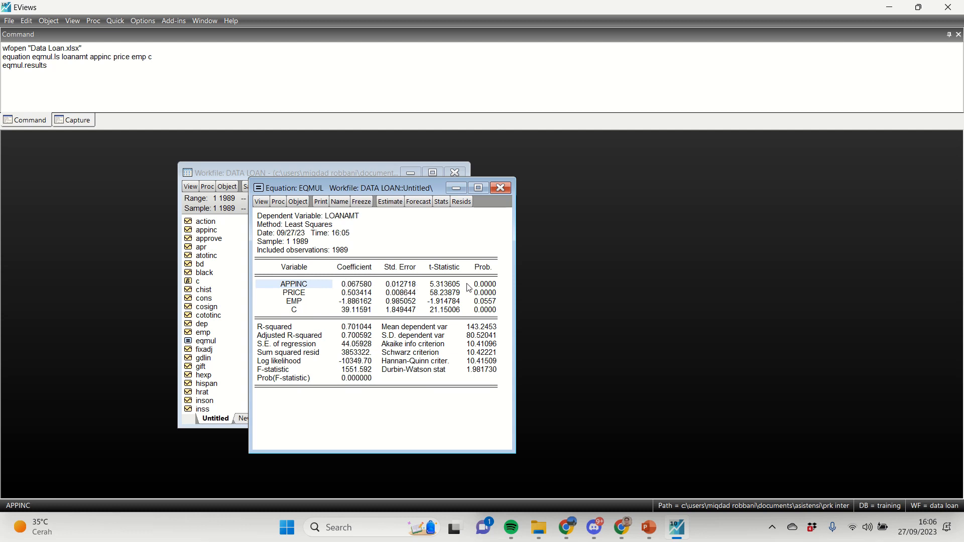
pyautogui.click(296, 293)
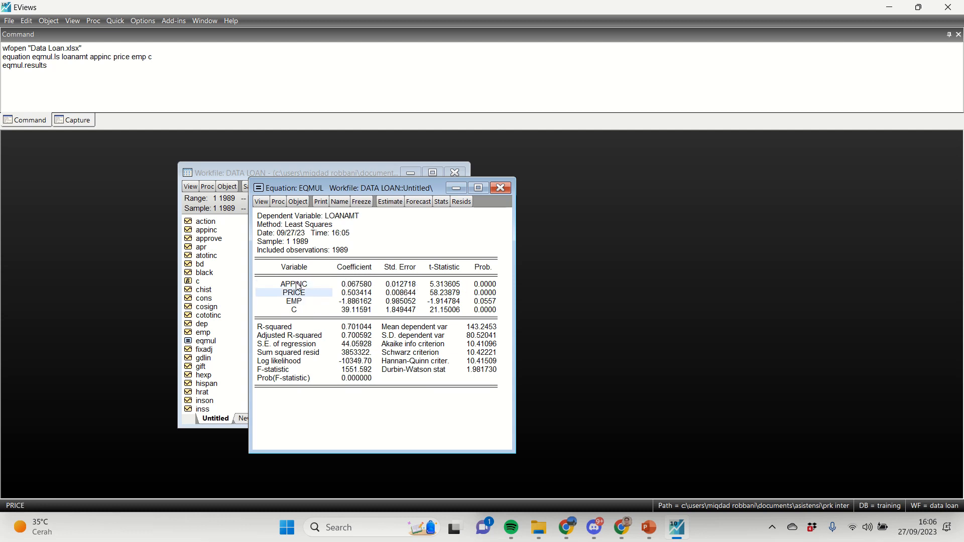
pyautogui.click(365, 284)
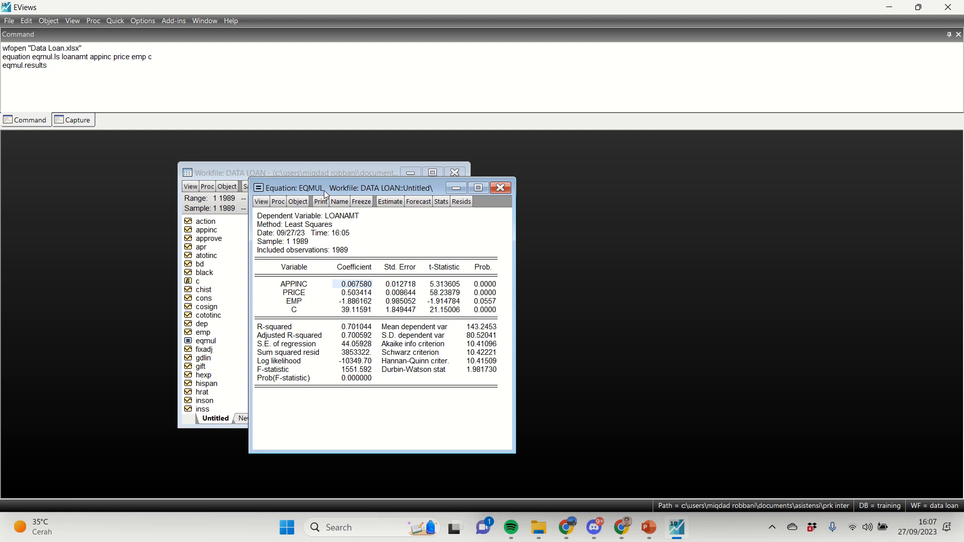
# Step: Create the group regvar with the command group regvar loanamt appinc price emp, and move the eqmul output clear of the workfile
pyautogui.click(81, 83)
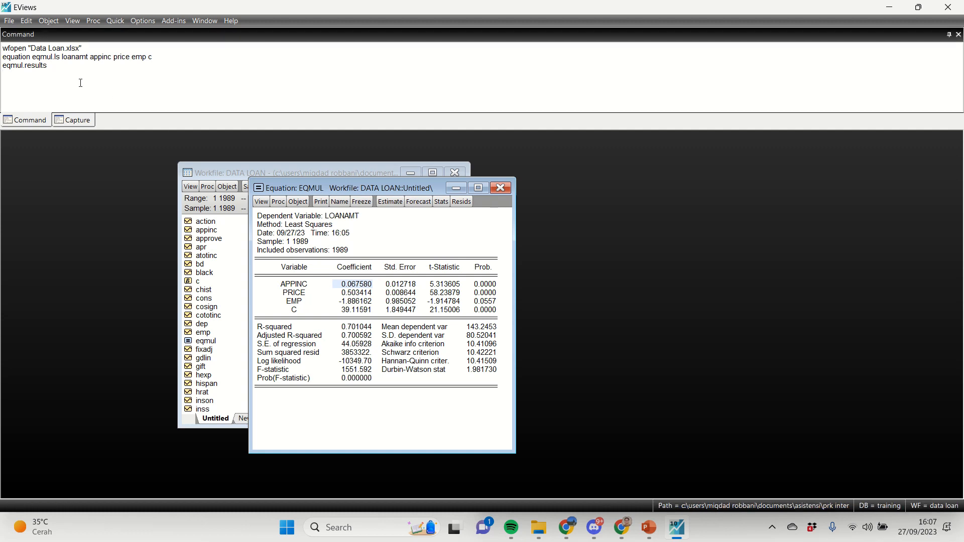
pyautogui.write('grou')
pyautogui.press('BackSpace')
pyautogui.press('BackSpace')
pyautogui.press('BackSpace')
pyautogui.write('grou')
pyautogui.moveTo(62, 57); pyautogui.dragTo(151, 57)
pyautogui.hotkey('ctrl', 'c')
pyautogui.click(47, 66)
pyautogui.hotkey('ctrl', 'v')
pyautogui.write('de')
pyautogui.press('BackSpace')
pyautogui.press('BackSpace')
pyautogui.write('regvar')
pyautogui.moveTo(295, 186); pyautogui.dragTo(646, 167)
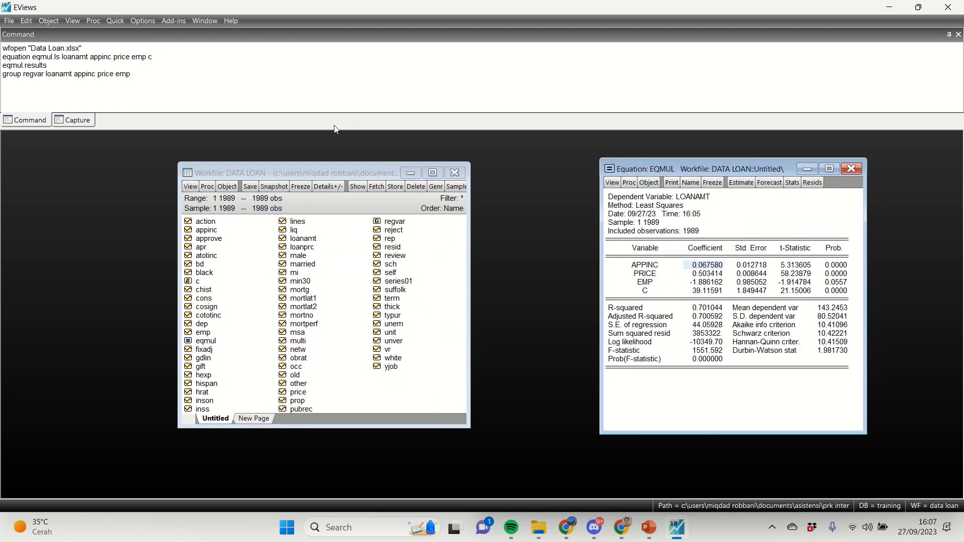
# Step: Show the correlation matrix of the group with the command regvar.corr, and arrange the workfile, group and equation windows side by side
pyautogui.click(137, 83)
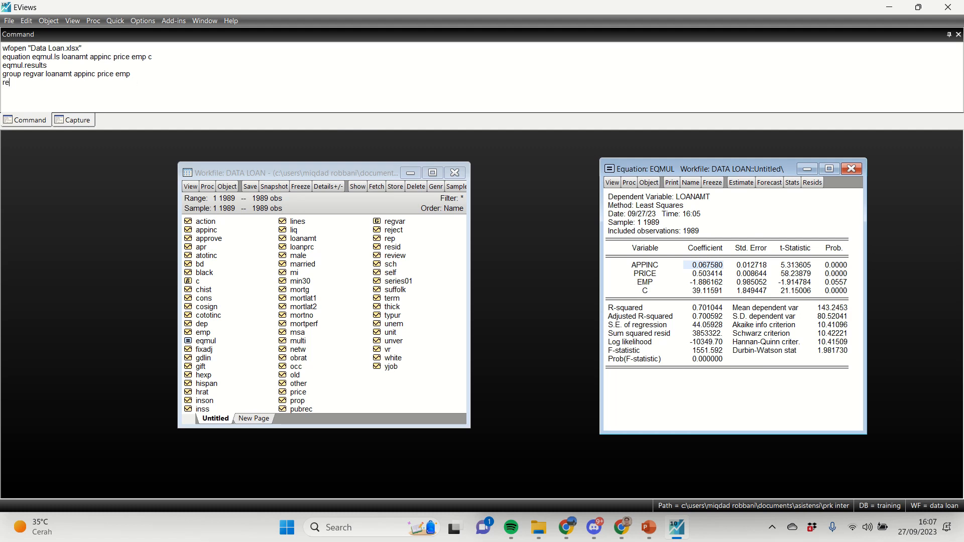
pyautogui.write('regvar.corr')
pyautogui.press('Return')
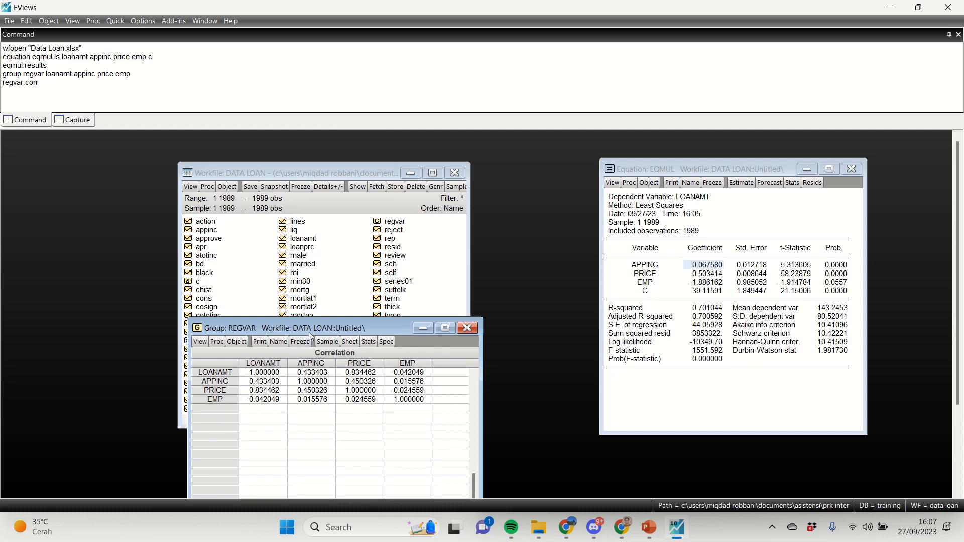
pyautogui.moveTo(317, 325); pyautogui.dragTo(609, 175)
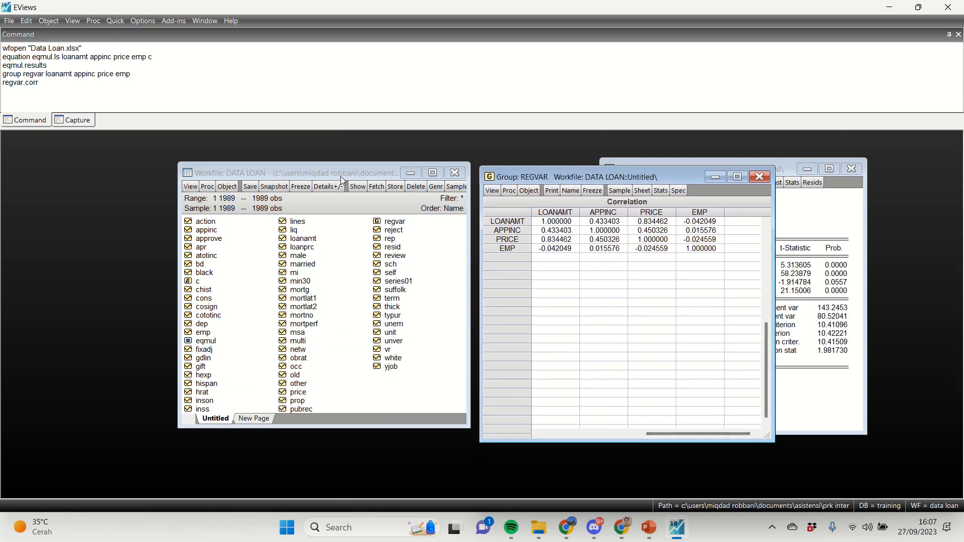
pyautogui.moveTo(341, 176); pyautogui.dragTo(174, 185)
pyautogui.moveTo(534, 183); pyautogui.dragTo(396, 176)
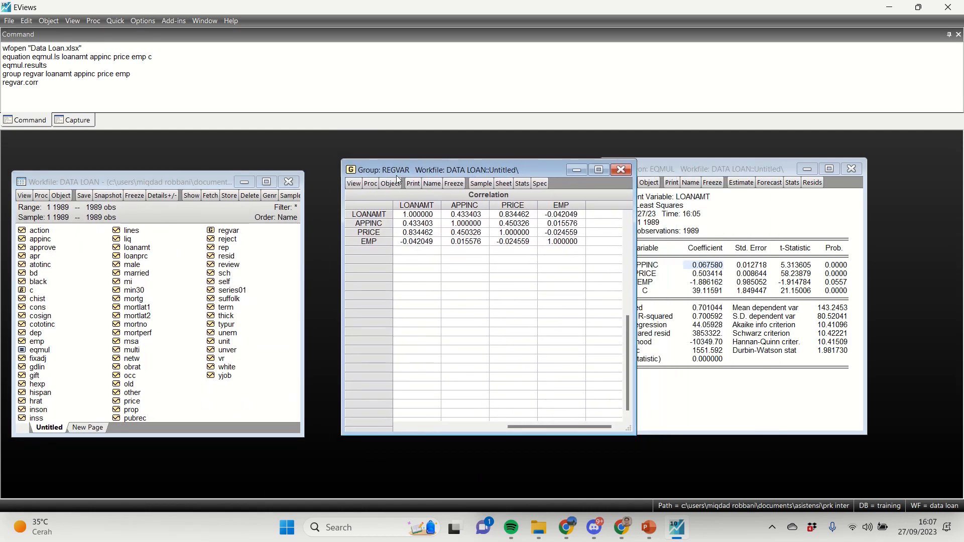
pyautogui.moveTo(656, 169); pyautogui.dragTo(712, 176)
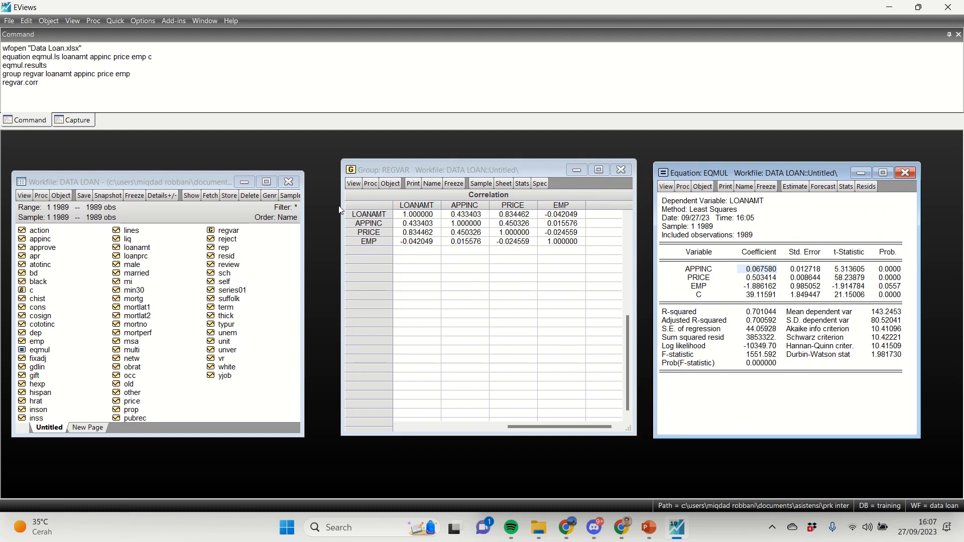
# Step: Examine the group name and variable list in the group regvar loanamt appinc price emp command and the regvar.corr command
pyautogui.moveTo(17, 73)
pyautogui.mouseDown()
pyautogui.moveTo(42, 74)
pyautogui.moveTo(25, 74)
pyautogui.mouseUp()
pyautogui.click(44, 73)
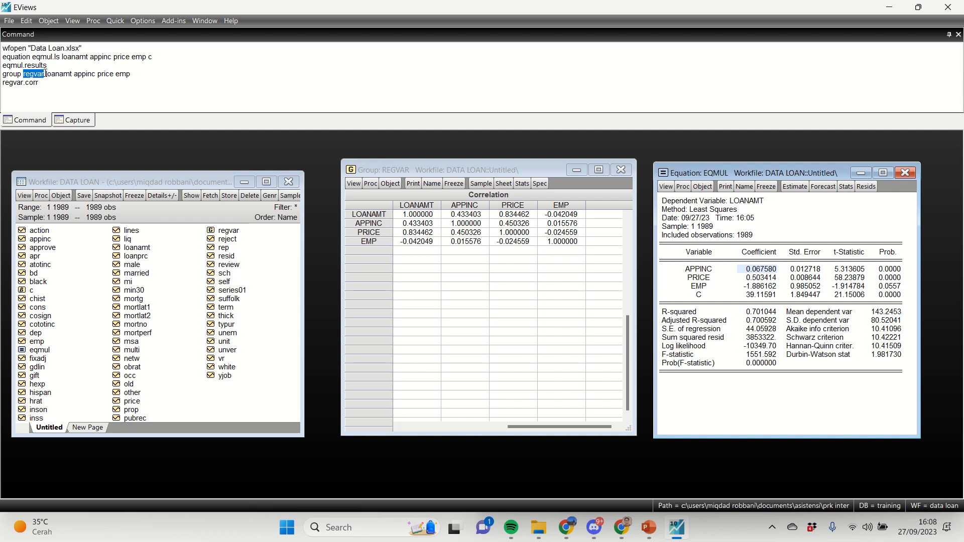
pyautogui.moveTo(46, 74); pyautogui.dragTo(92, 74)
pyautogui.click(93, 82)
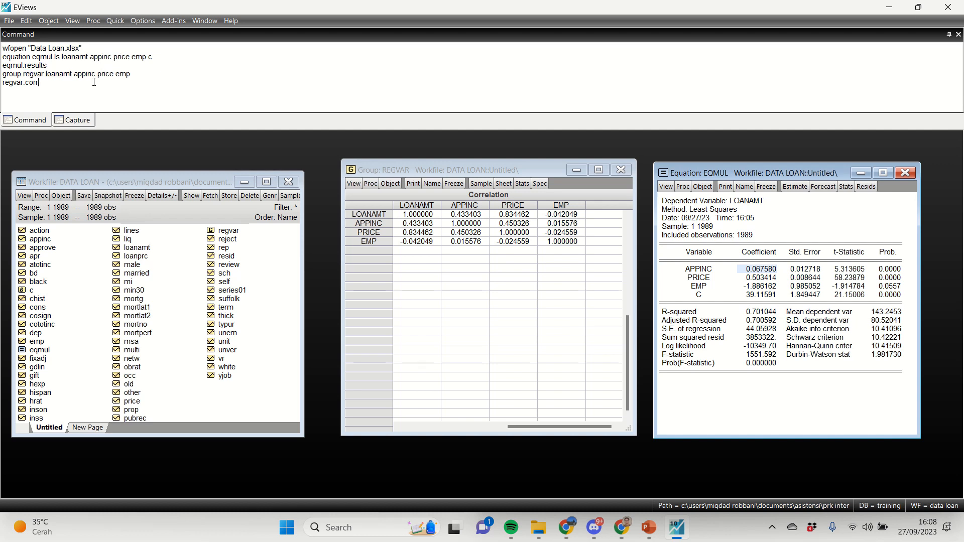
pyautogui.click(128, 75)
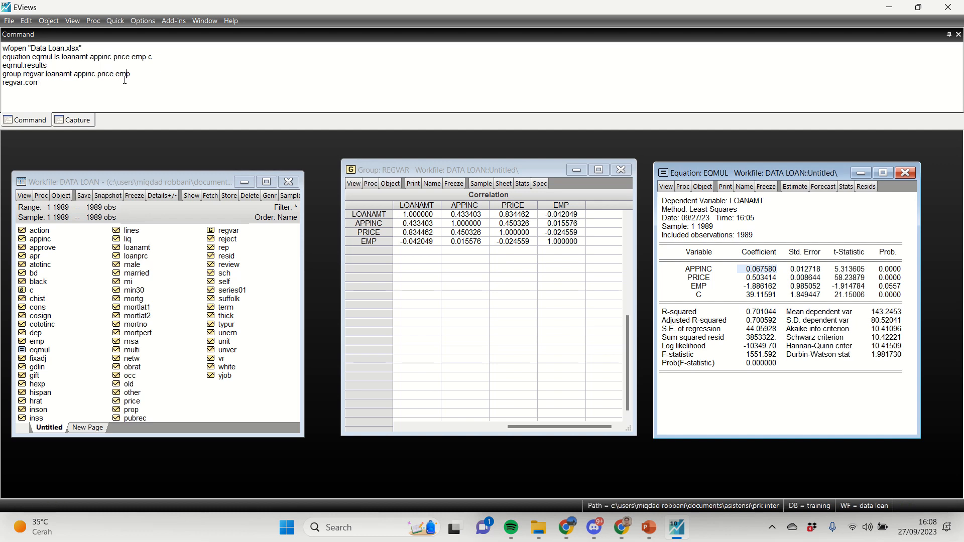
pyautogui.doubleClick(25, 83)
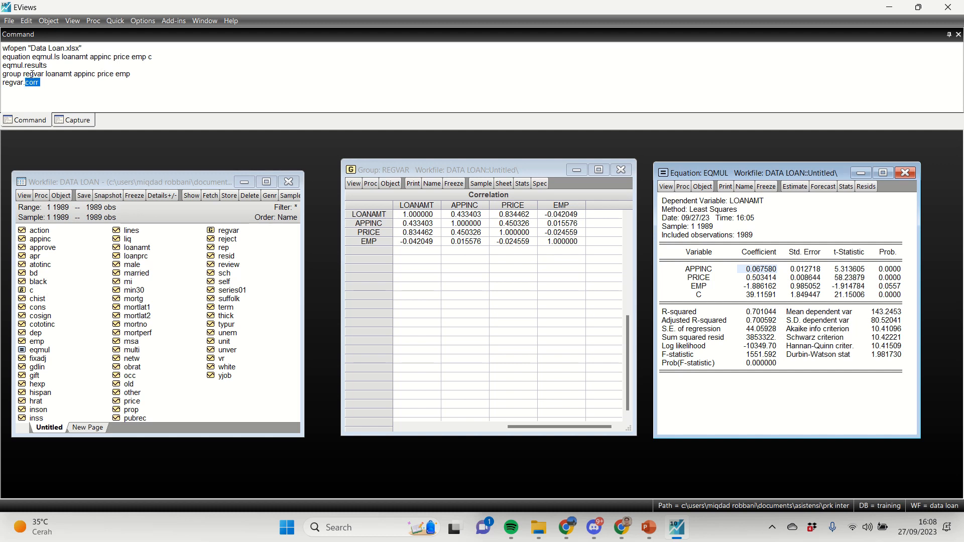
pyautogui.moveTo(47, 74); pyautogui.dragTo(128, 74)
pyautogui.click(144, 75)
# Step: Examine the correlations among appinc, price and emp and between loanamt and price in the regvar matrix
pyautogui.moveTo(465, 223); pyautogui.dragTo(552, 245)
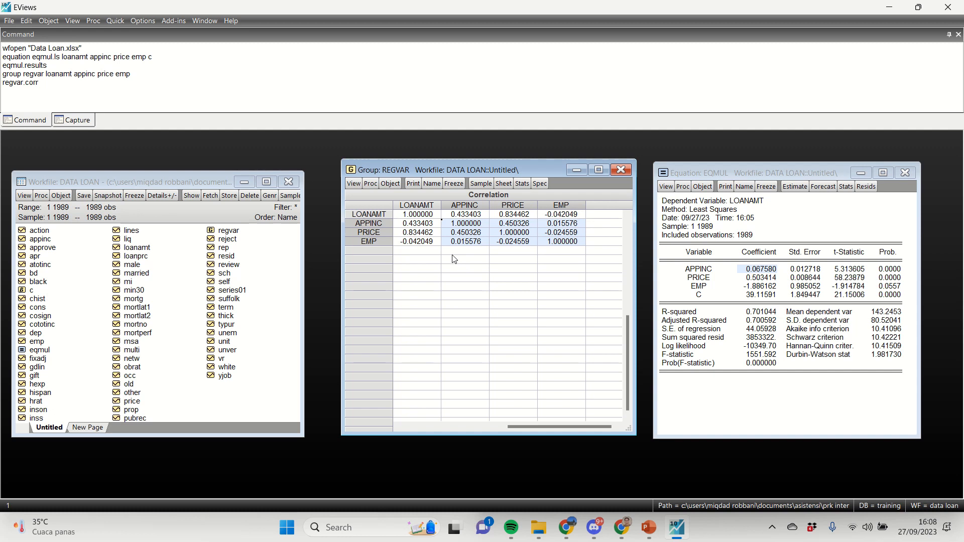
pyautogui.click(405, 232)
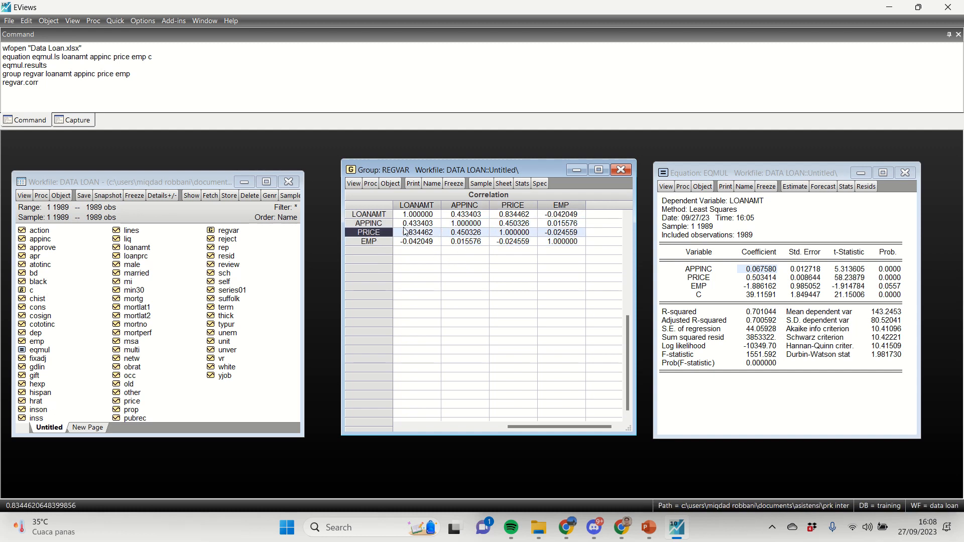
pyautogui.click(416, 207)
pyautogui.click(417, 232)
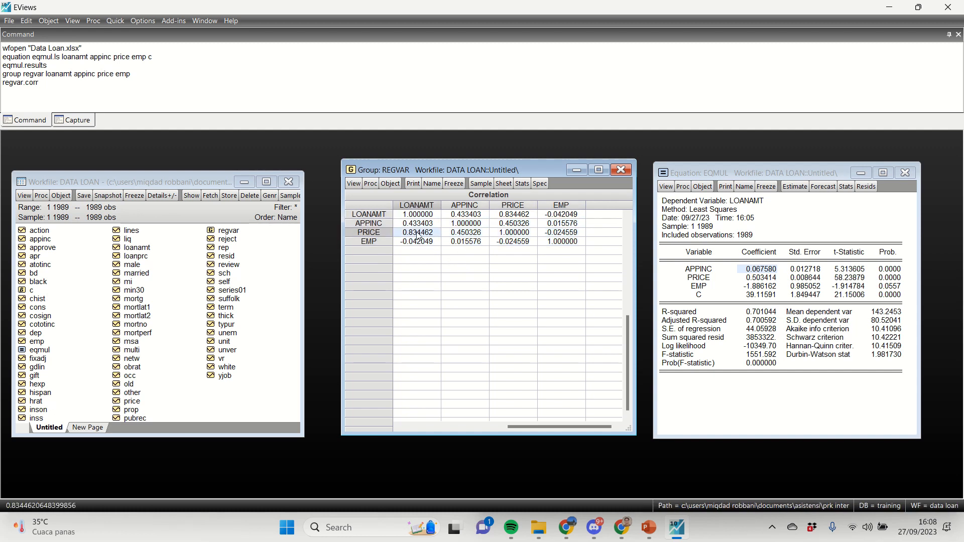
pyautogui.click(419, 206)
pyautogui.moveTo(461, 224); pyautogui.dragTo(561, 246)
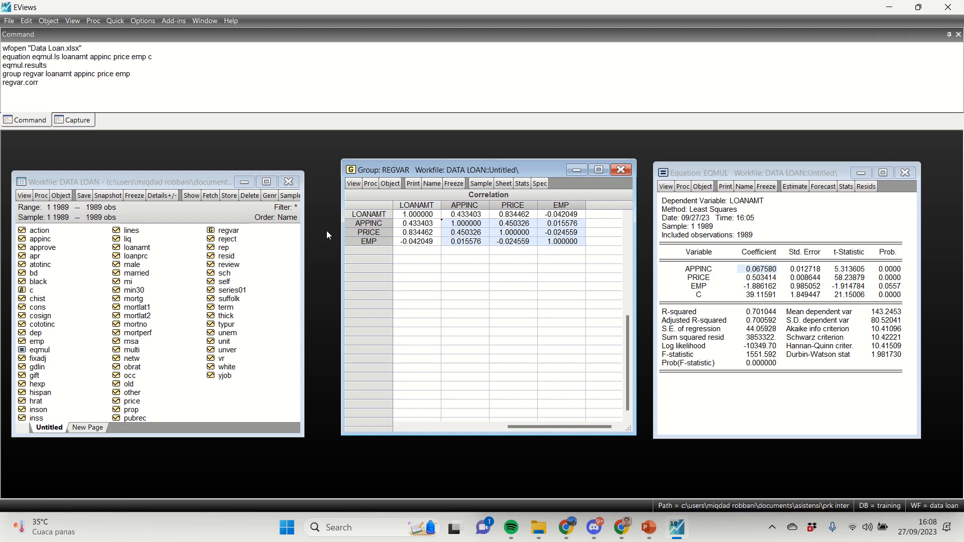
pyautogui.click(179, 186)
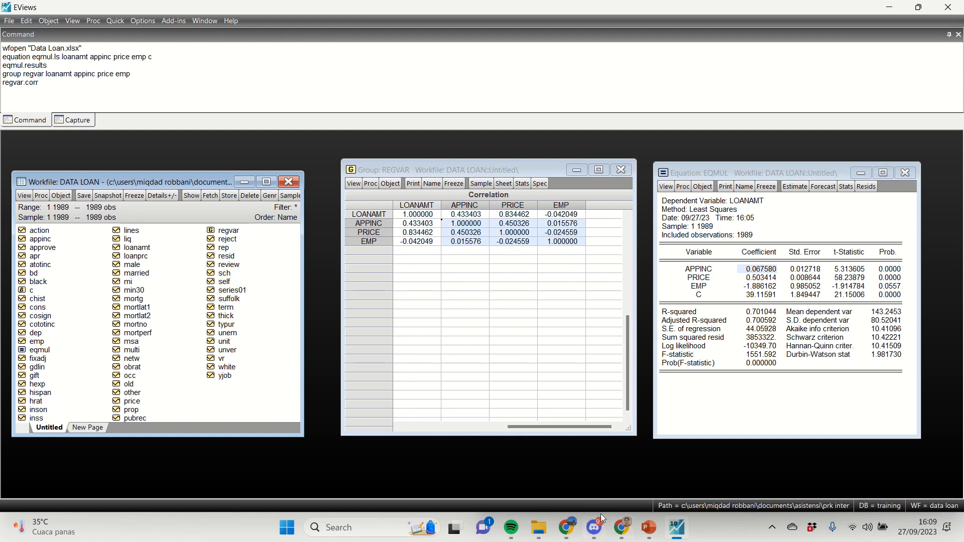
pyautogui.click(557, 231)
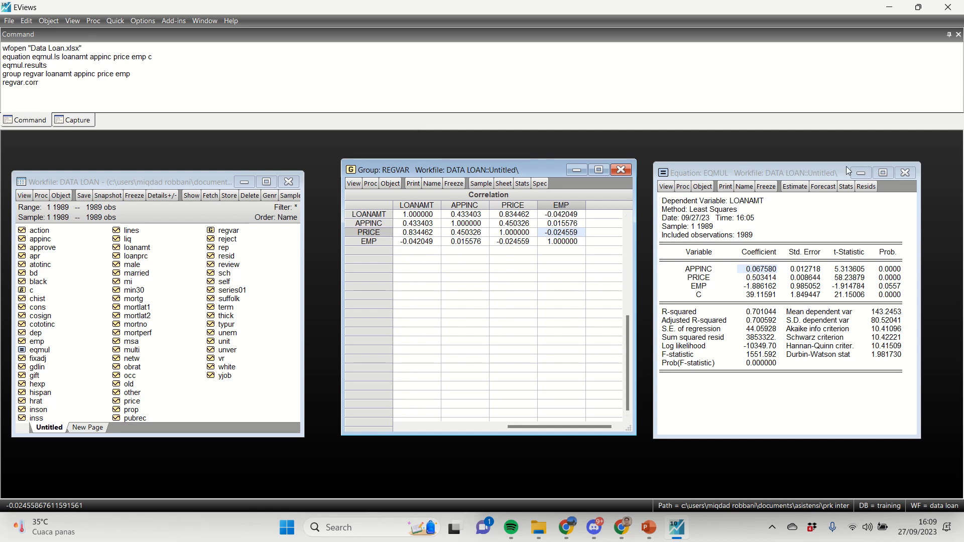
# Step: Close the eqmul output and delete the objects regvar and eqmul from the workfile
pyautogui.click(905, 173)
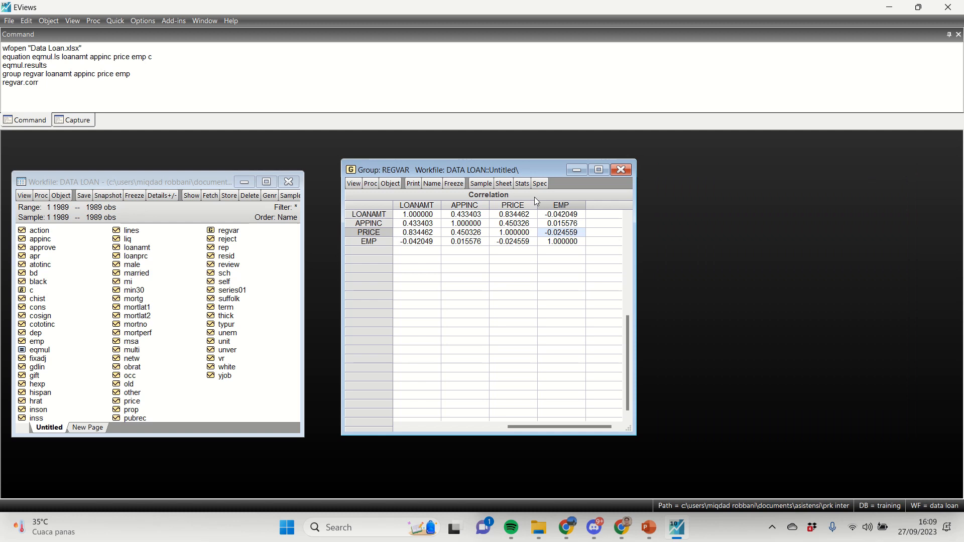
pyautogui.click(234, 234)
pyautogui.click(53, 350)
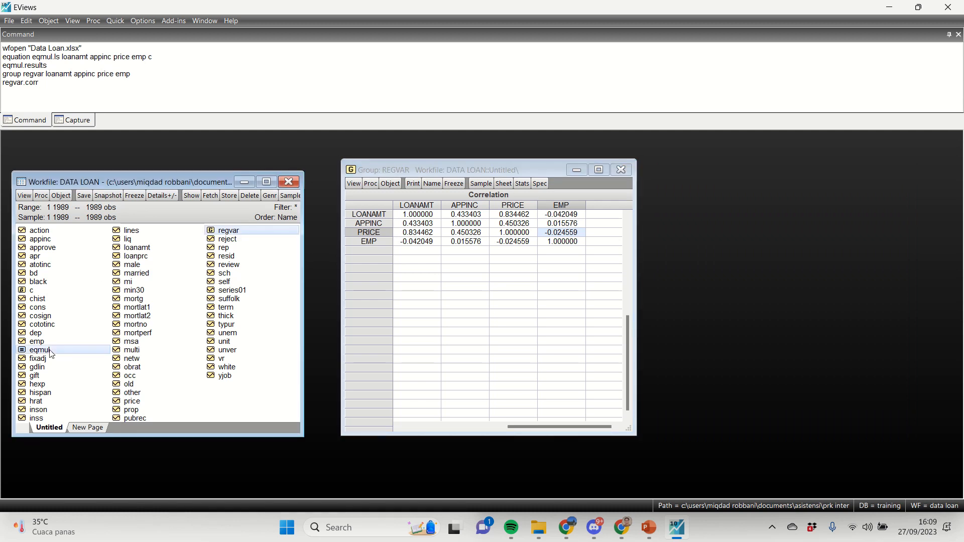
pyautogui.rightClick(191, 331)
pyautogui.click(195, 315)
pyautogui.click(134, 326)
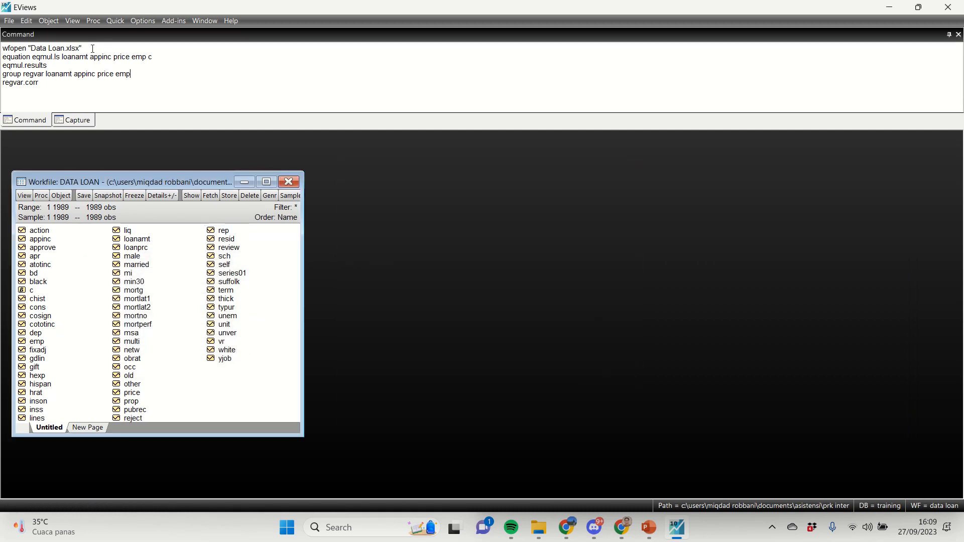
# Step: Close the DATA LOAN workfile without saving and import the Data Loan Excel file again without linking the series to the external source
pyautogui.click(289, 182)
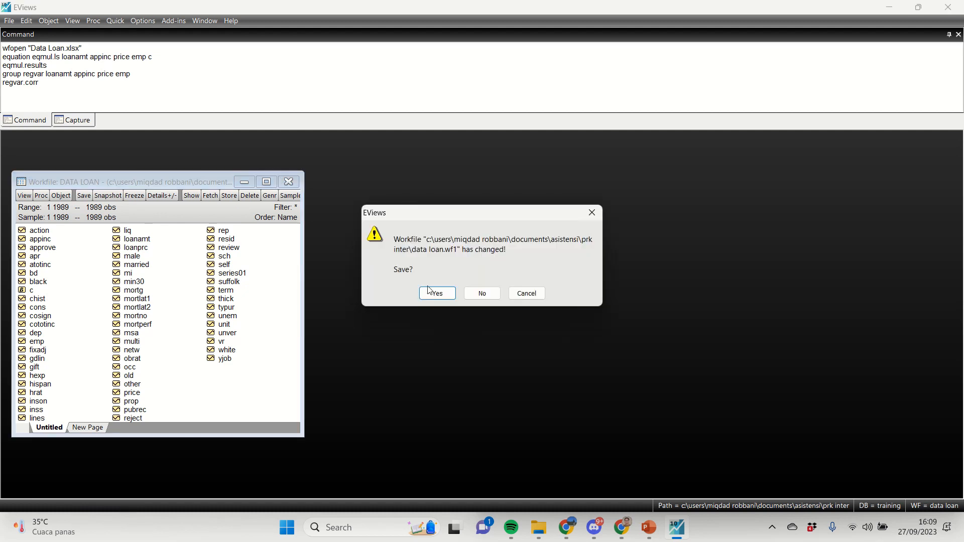
pyautogui.click(481, 294)
pyautogui.click(9, 21)
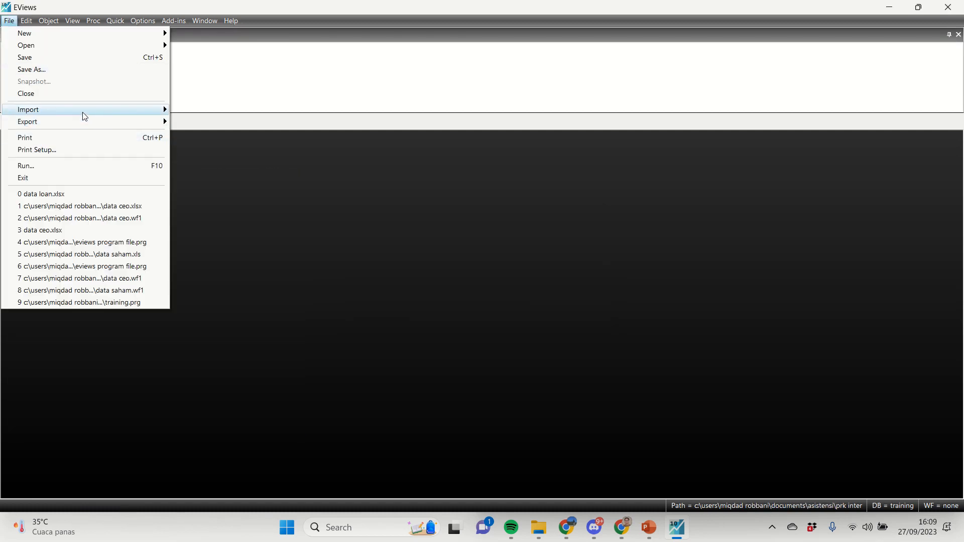
pyautogui.moveTo(85, 116)
pyautogui.click(227, 112)
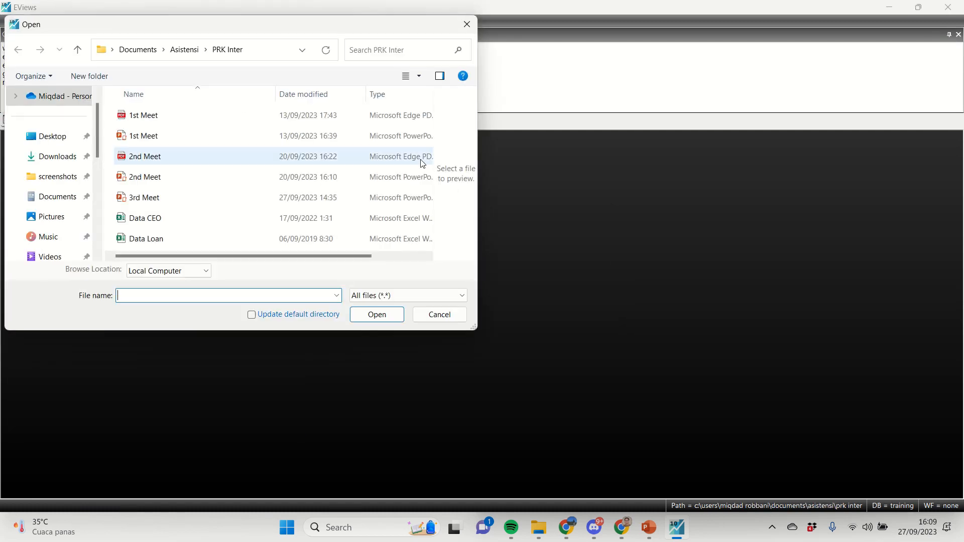
pyautogui.doubleClick(179, 239)
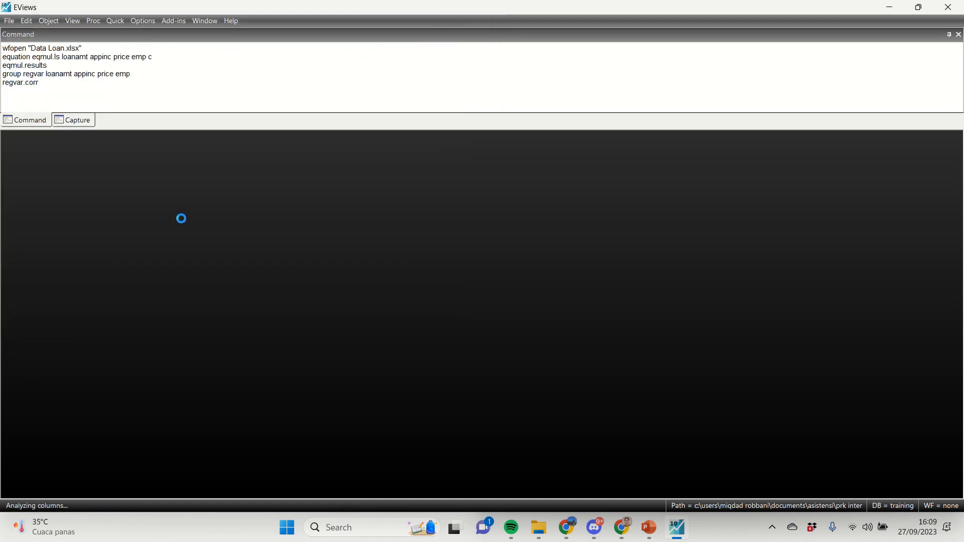
pyautogui.click(611, 372)
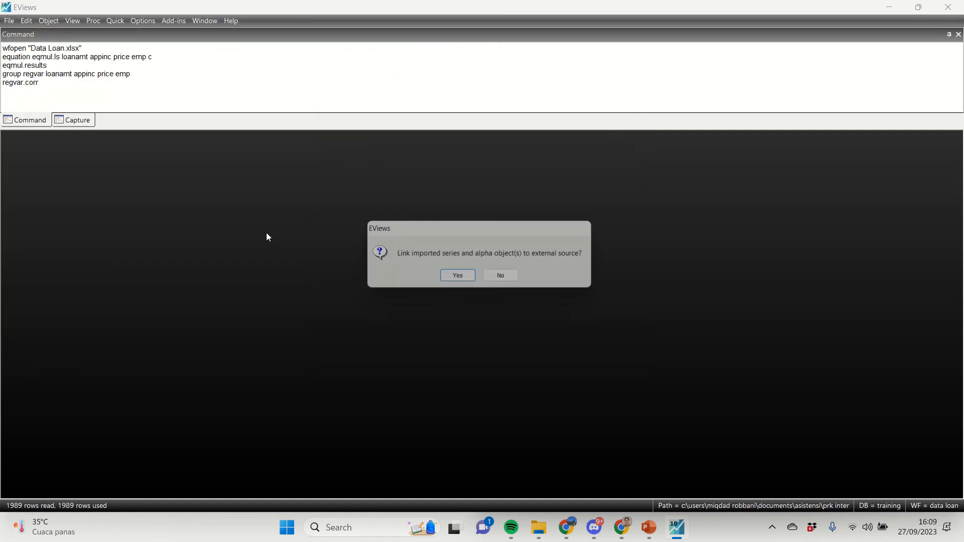
pyautogui.click(521, 278)
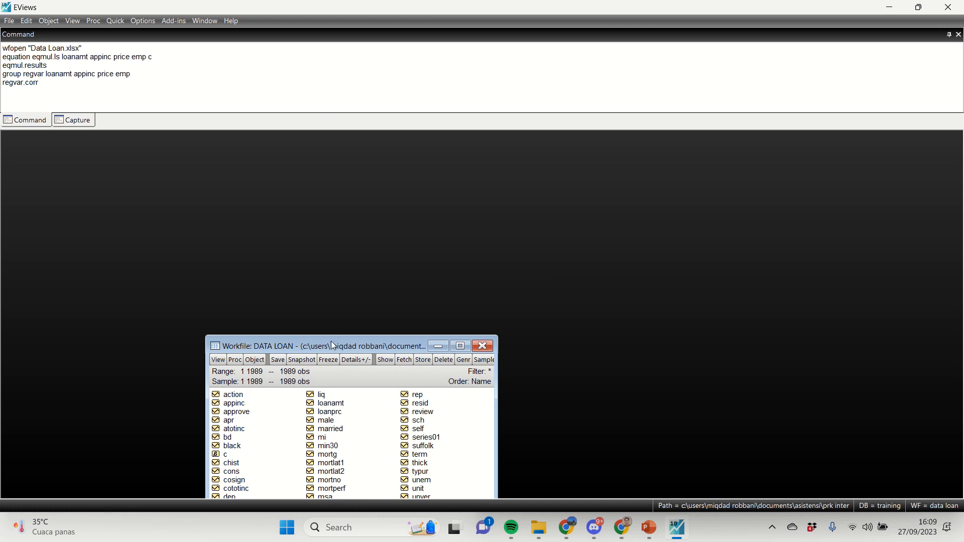
pyautogui.moveTo(330, 342); pyautogui.dragTo(297, 169)
# Step: Estimate the least squares equation loanamt appinc price emp c and move its output beside the workfile
pyautogui.click(115, 20)
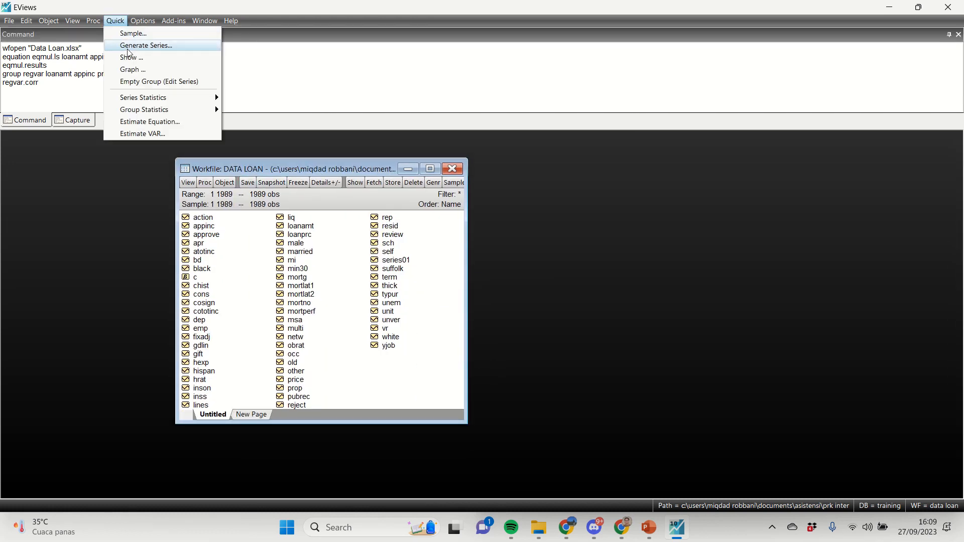
pyautogui.click(141, 121)
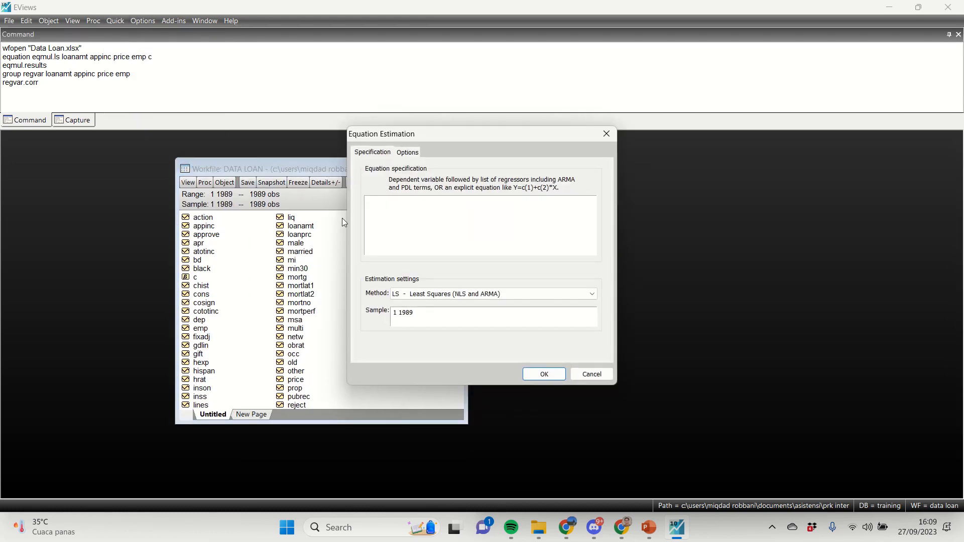
pyautogui.hotkey('ctrl', 'v')
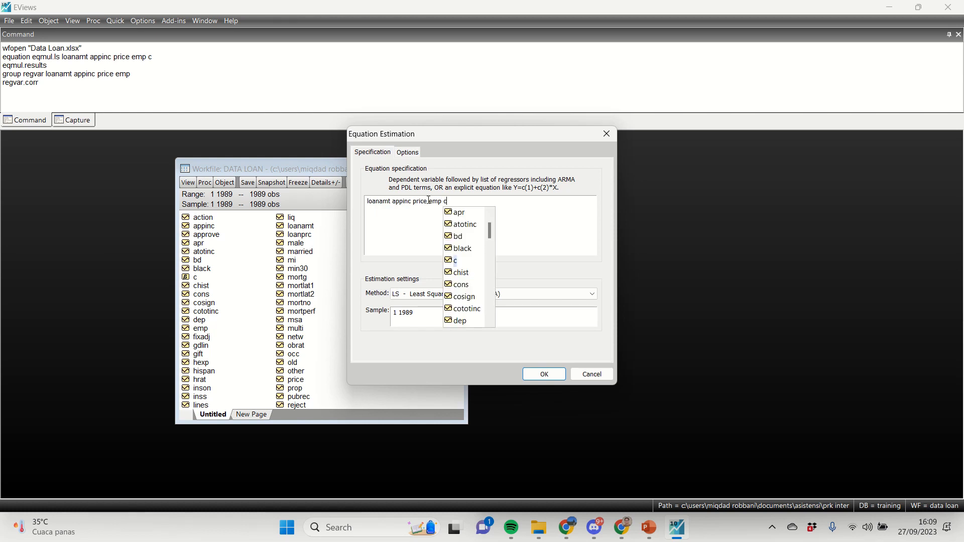
pyautogui.click(543, 374)
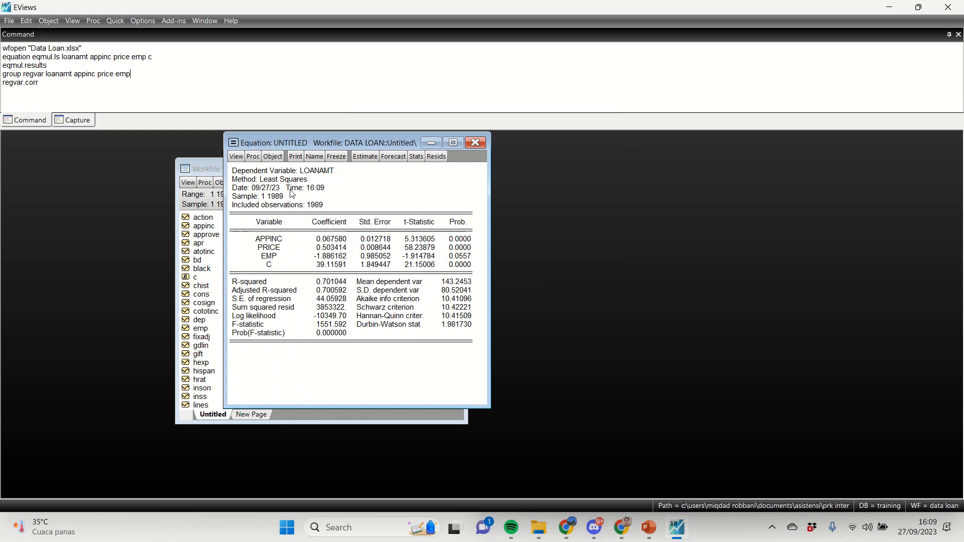
pyautogui.moveTo(307, 143); pyautogui.dragTo(583, 158)
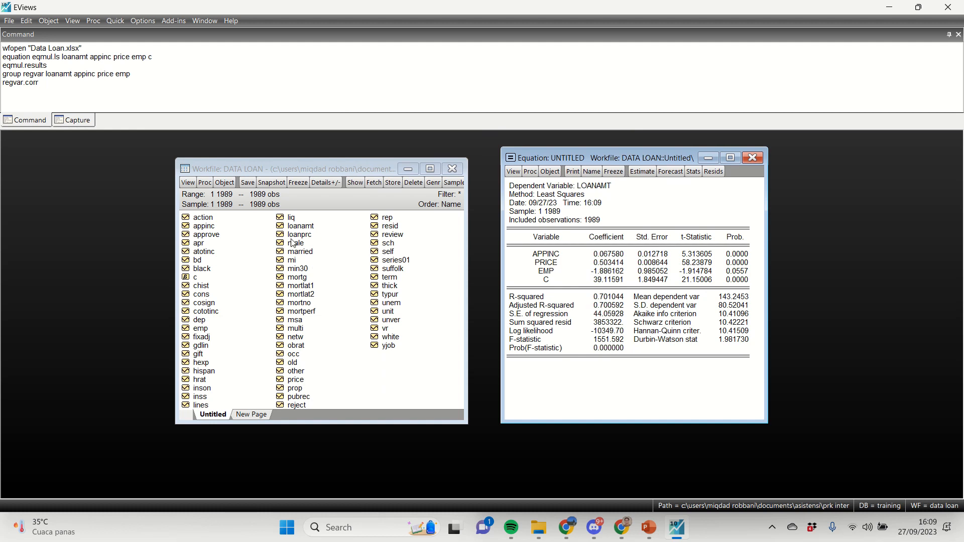
# Step: Open the series appinc, price and emp together as a group
pyautogui.click(272, 299)
pyautogui.click(293, 363)
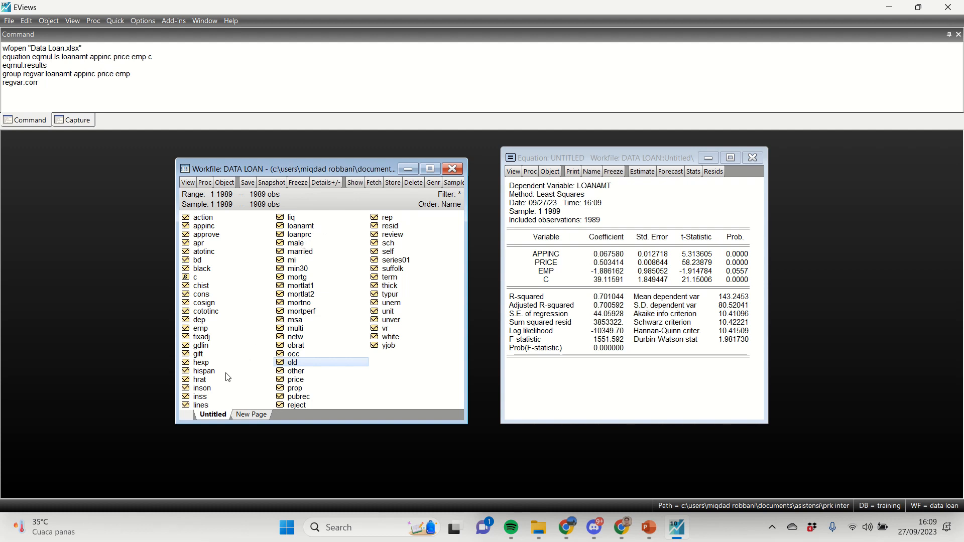
pyautogui.click(196, 227)
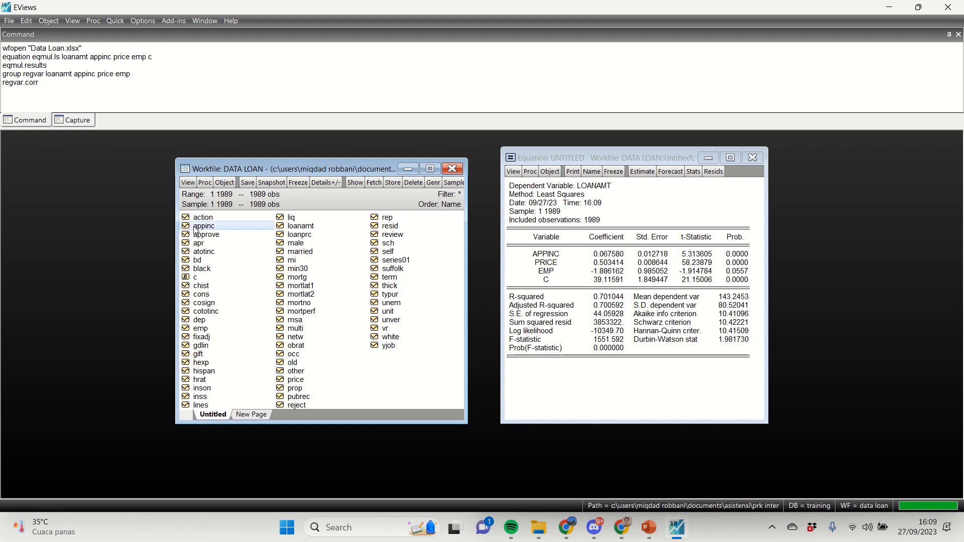
pyautogui.keyDown('ctrl'); pyautogui.click(295, 380); pyautogui.keyUp('ctrl')
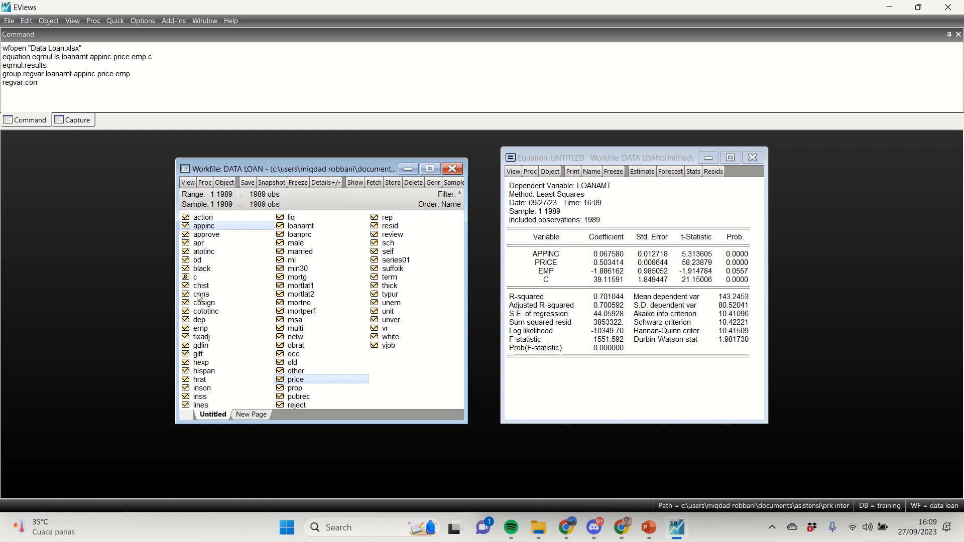
pyautogui.keyDown('ctrl'); pyautogui.click(201, 330); pyautogui.keyUp('ctrl')
pyautogui.rightClick(201, 331)
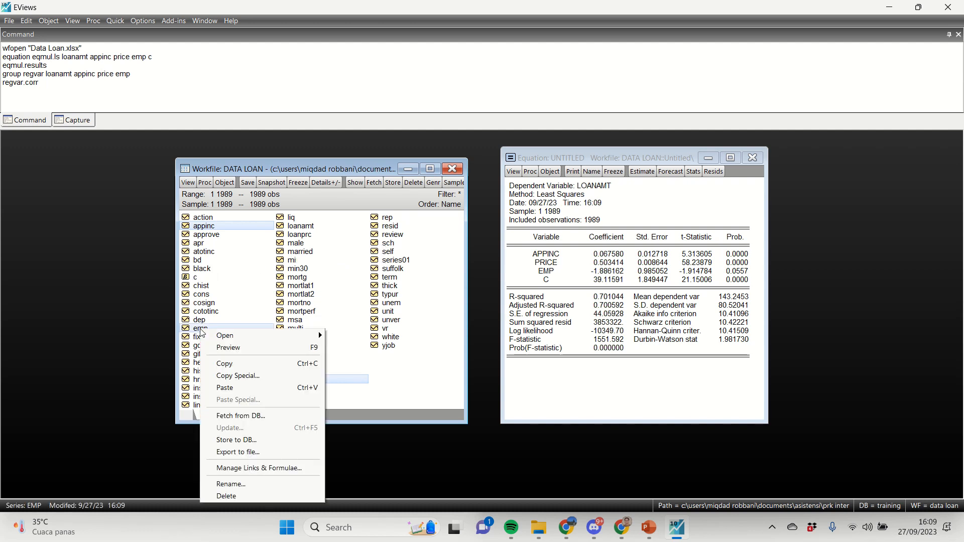
pyautogui.moveTo(305, 339)
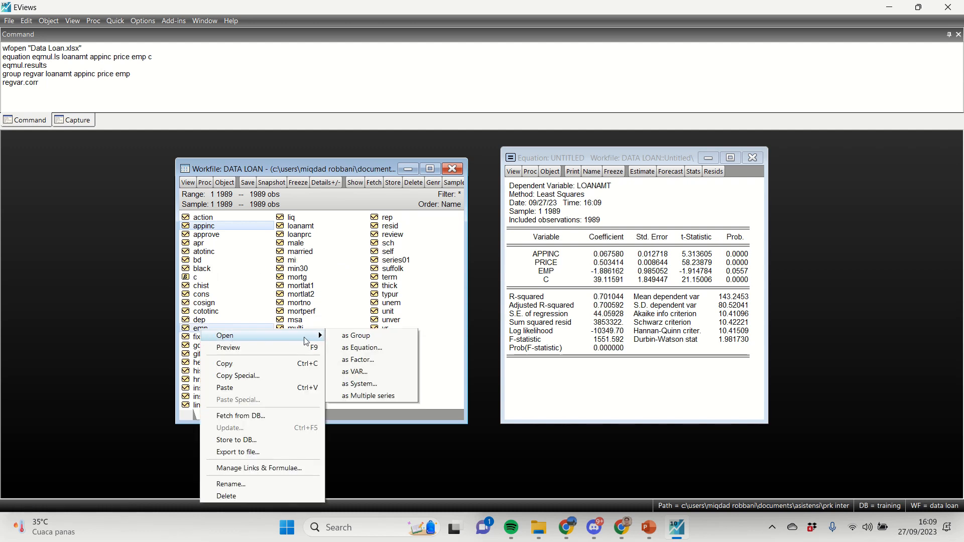
pyautogui.click(363, 339)
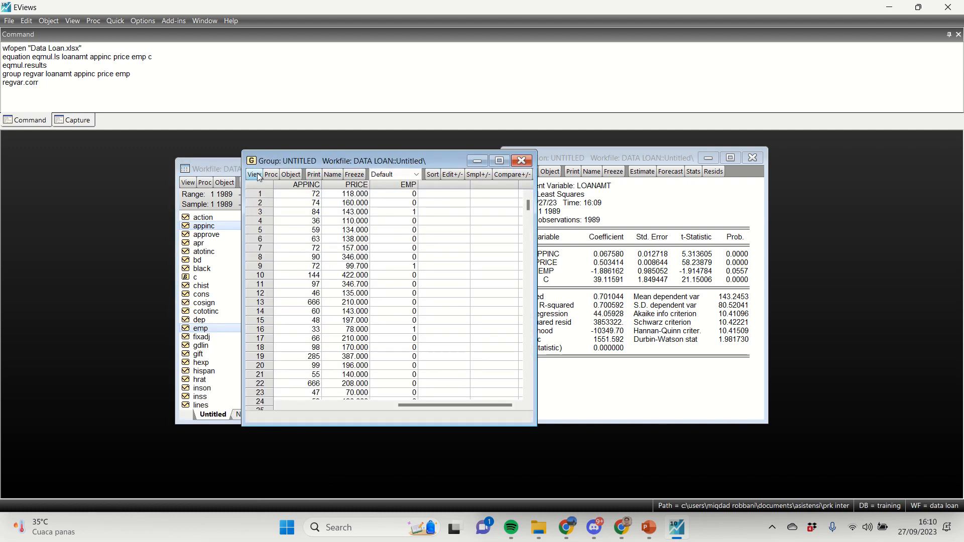
# Step: Show the cross correlogram of the group's first two series with the default number of lags
pyautogui.click(255, 175)
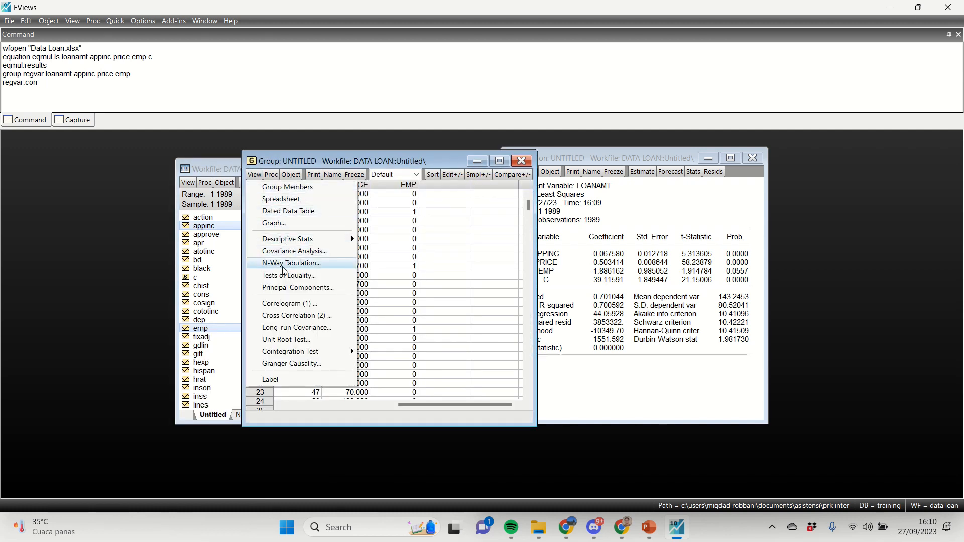
pyautogui.click(283, 317)
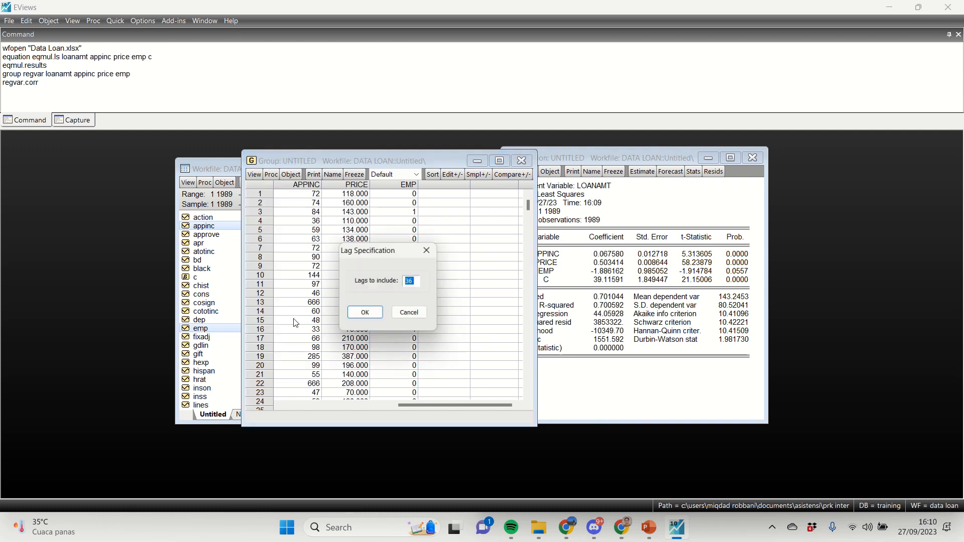
pyautogui.click(356, 317)
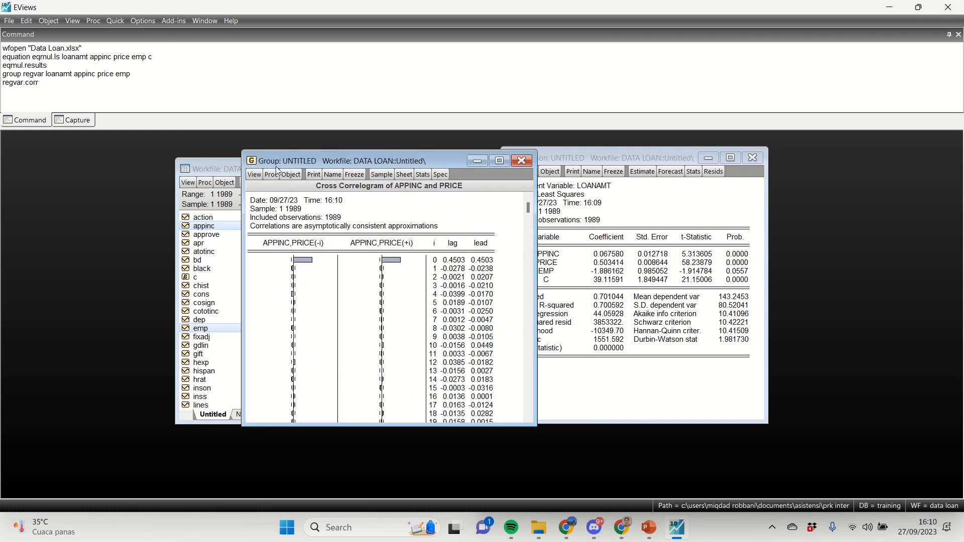
# Step: Show the correlogram of the group's first series, appinc, with the default settings
pyautogui.click(254, 175)
pyautogui.moveTo(302, 245)
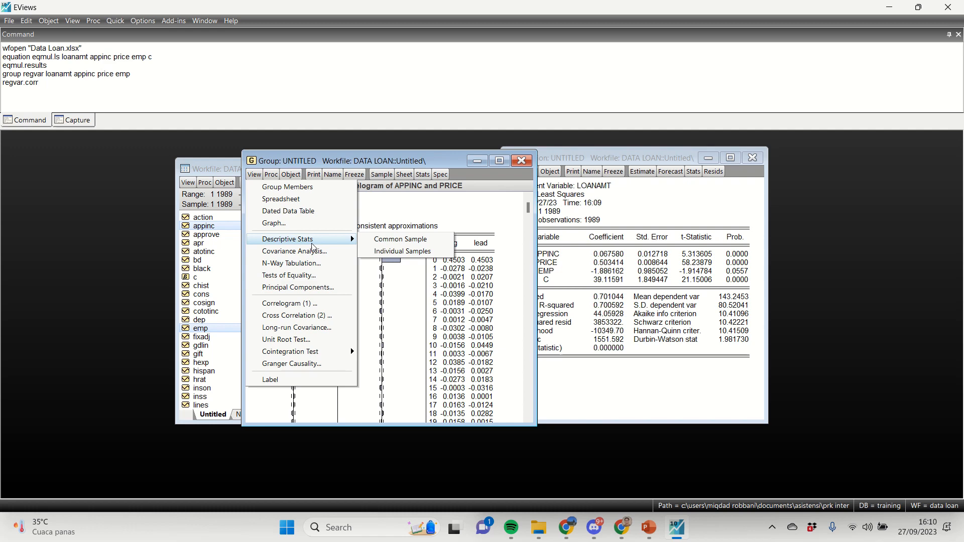
pyautogui.click(310, 303)
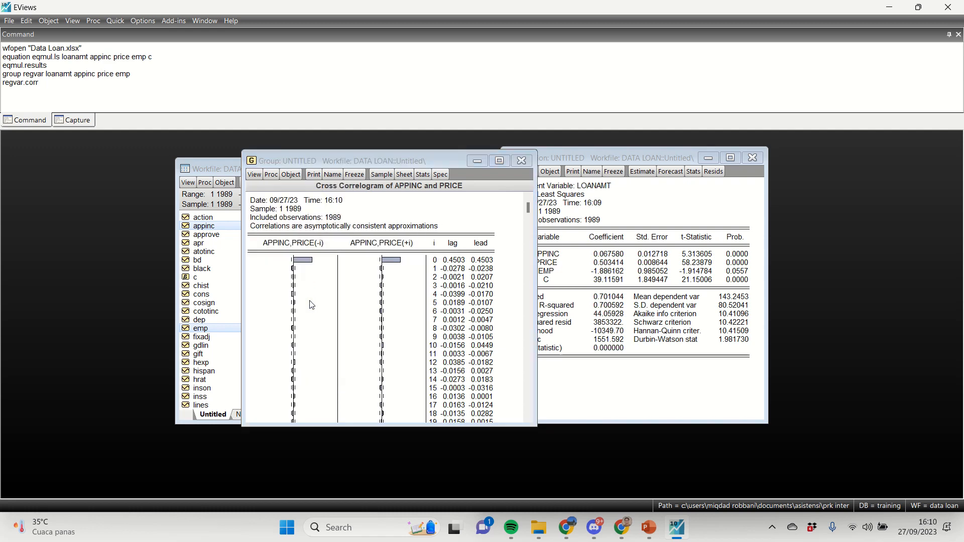
pyautogui.click(426, 279)
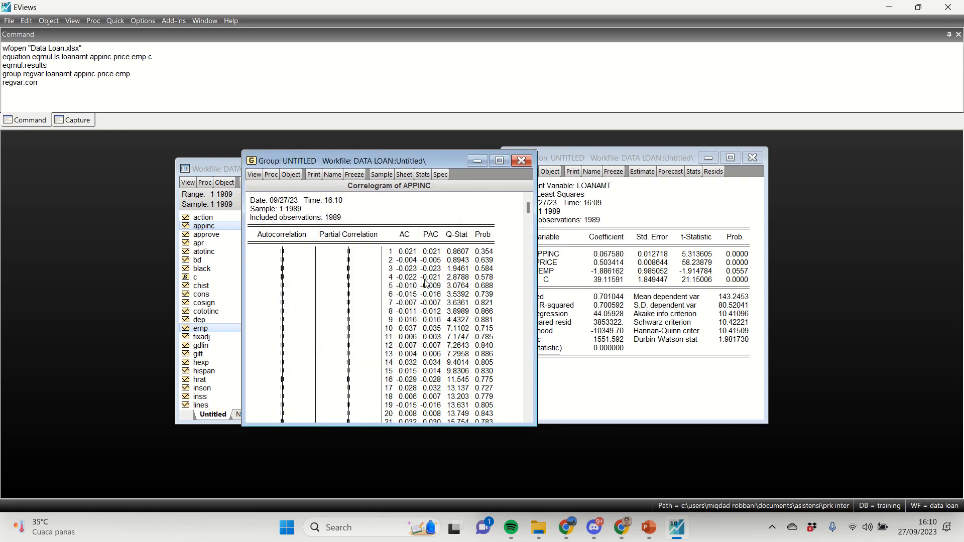
# Step: Run a covariance analysis on the group of appinc, price and emp that outputs only Correlation, without Covariance
pyautogui.click(256, 175)
pyautogui.moveTo(324, 239)
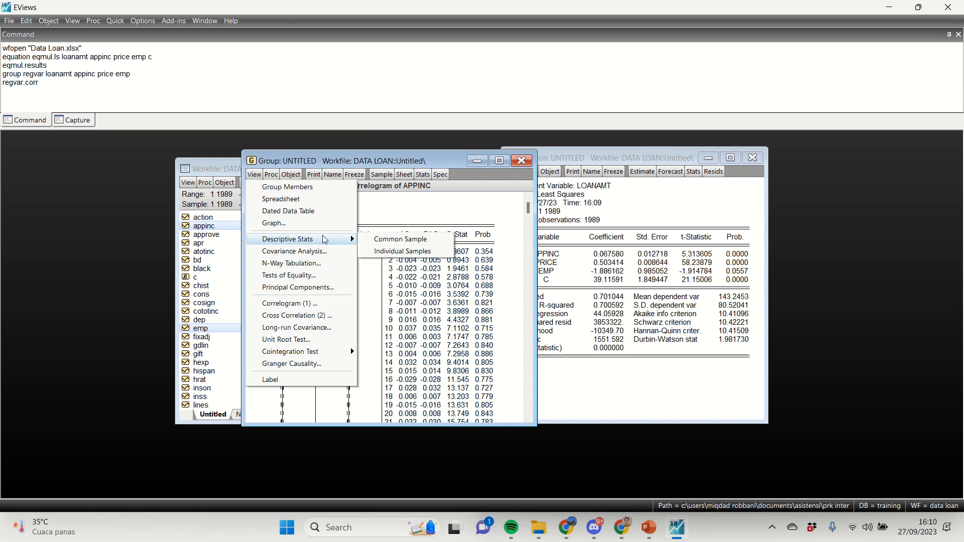
pyautogui.click(297, 251)
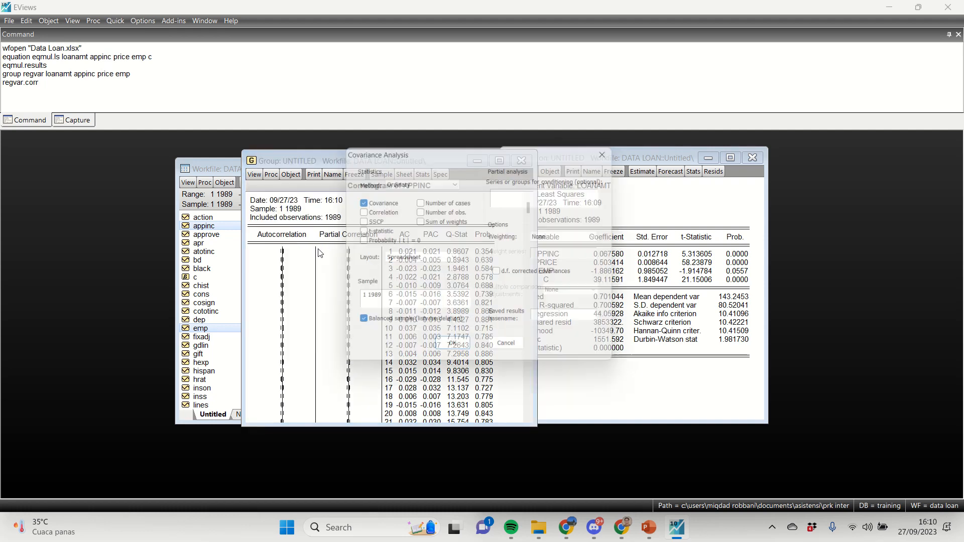
pyautogui.click(357, 210)
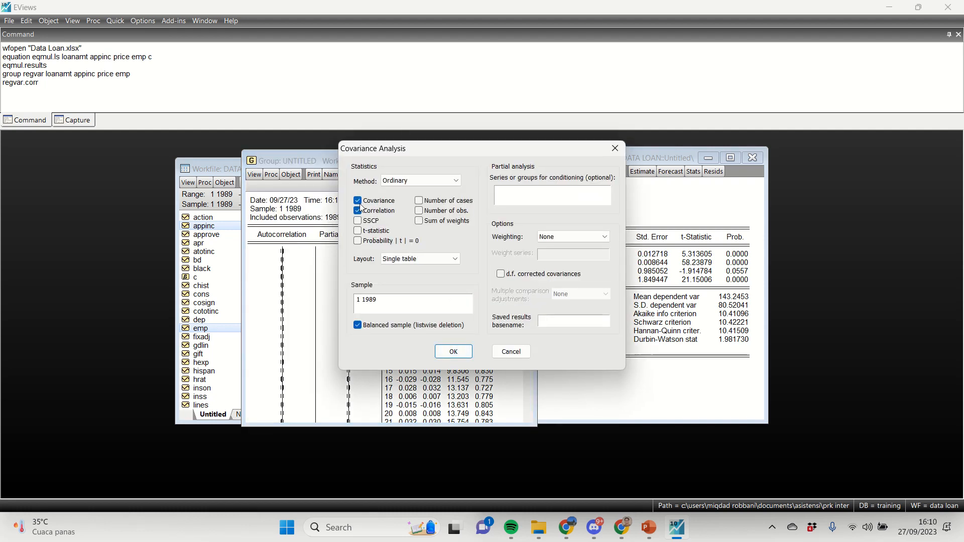
pyautogui.click(357, 201)
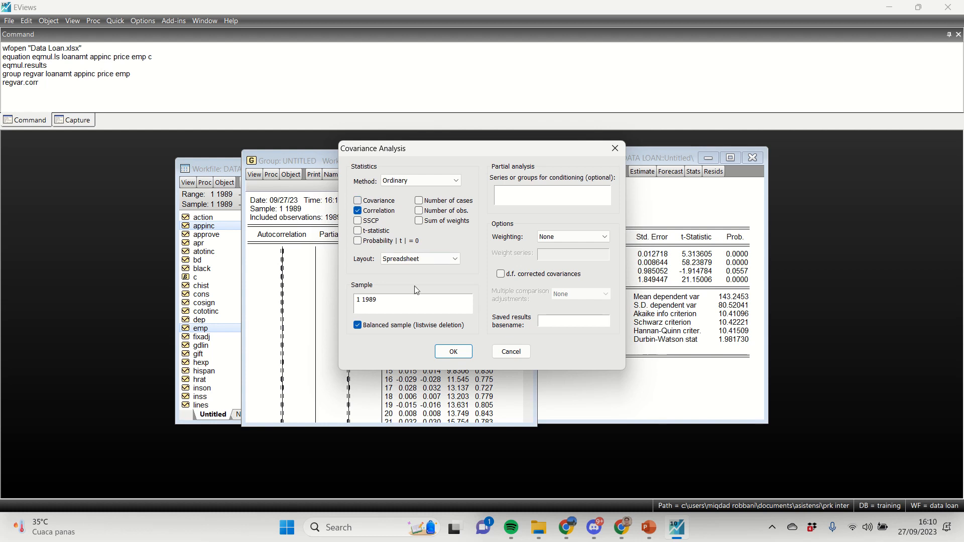
pyautogui.click(452, 350)
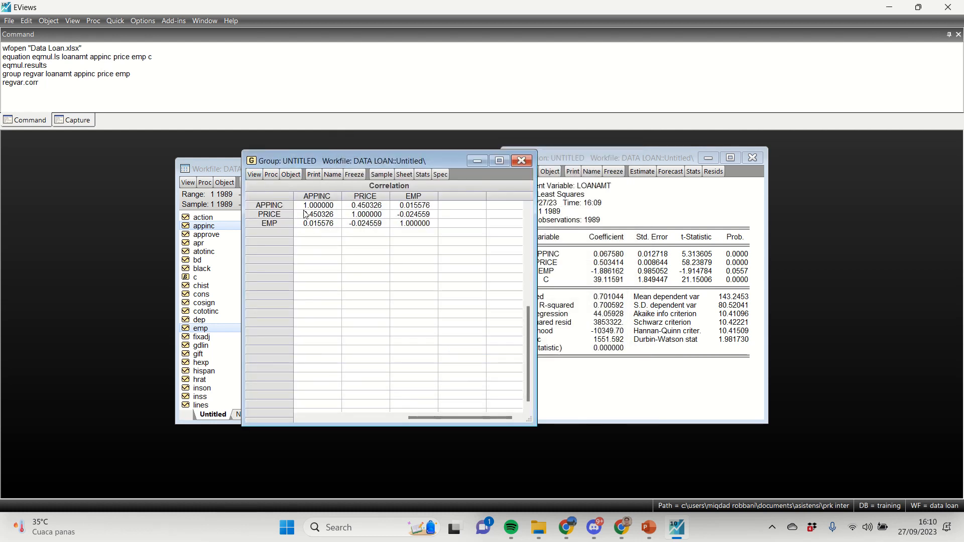
# Step: Place the correlation matrix window beside the equation output so both can be read together
pyautogui.moveTo(362, 166); pyautogui.dragTo(440, 166)
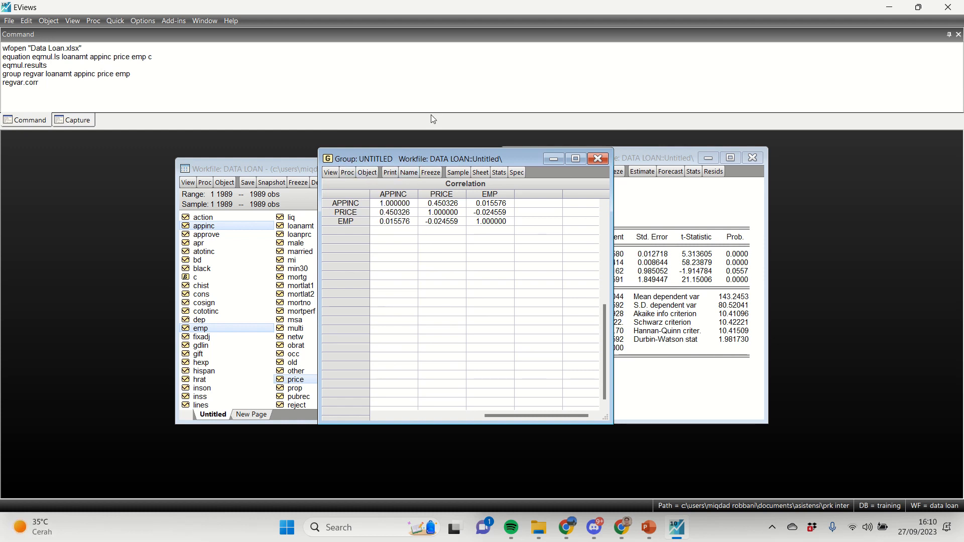
pyautogui.moveTo(357, 159); pyautogui.dragTo(500, 160)
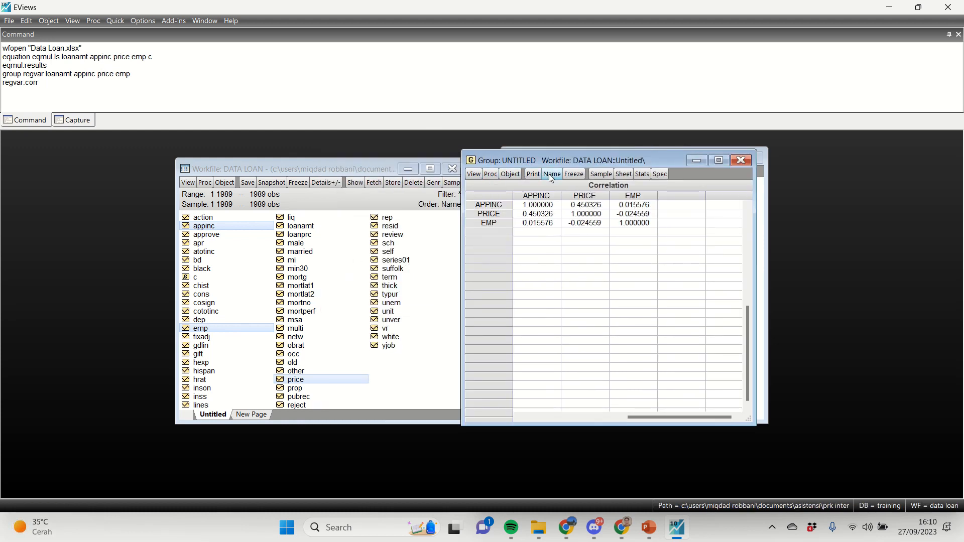
pyautogui.moveTo(510, 162); pyautogui.dragTo(255, 166)
# Step: Name the untitled equation eqmul
pyautogui.click(579, 167)
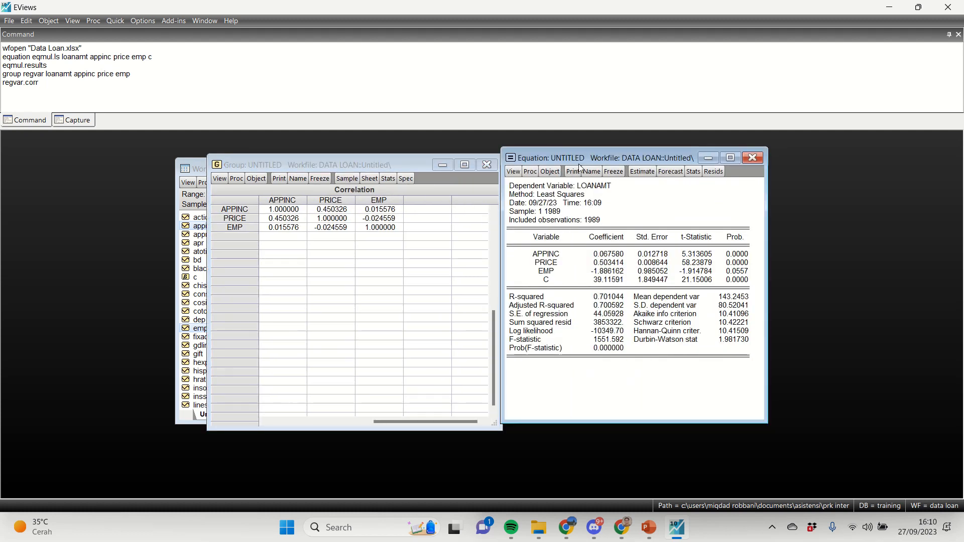
pyautogui.click(592, 172)
pyautogui.write('eq07')
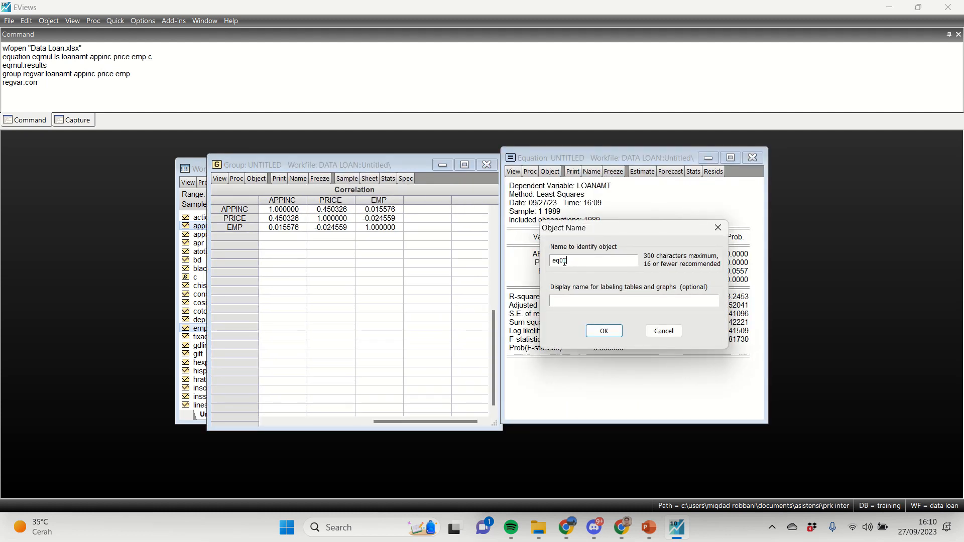
pyautogui.press('BackSpace')
pyautogui.press('BackSpace')
pyautogui.write('mul')
pyautogui.click(561, 260)
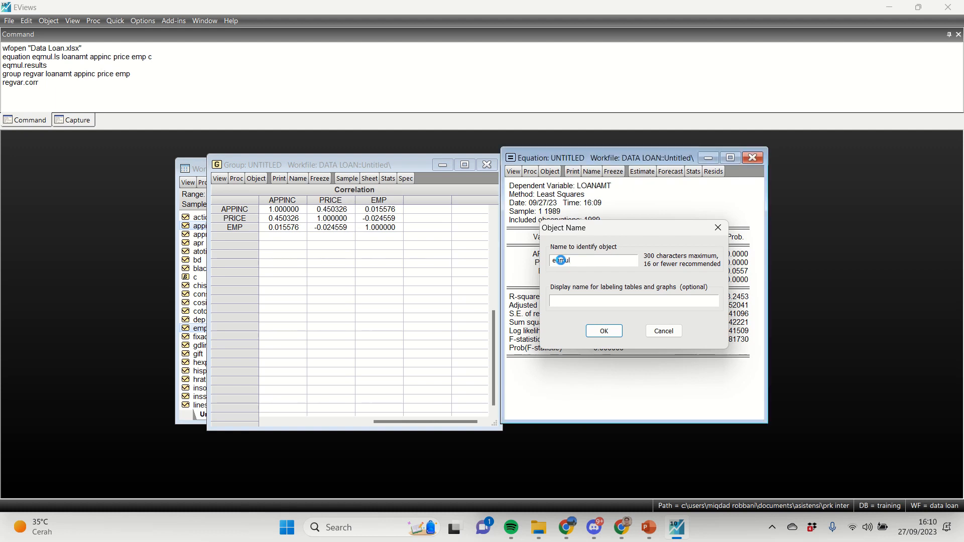
pyautogui.press('Return')
# Step: Name the untitled group holding the correlation matrix regvar
pyautogui.click(292, 180)
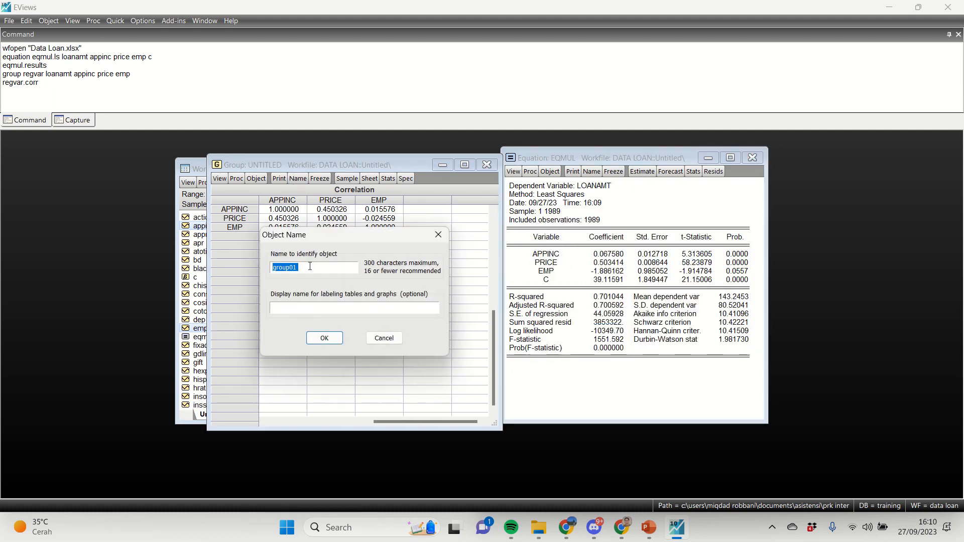
pyautogui.write('regvar')
pyautogui.click(325, 338)
# Step: Check the workfile for the named objects regvar and eqmul, and return to the equation output
pyautogui.click(201, 171)
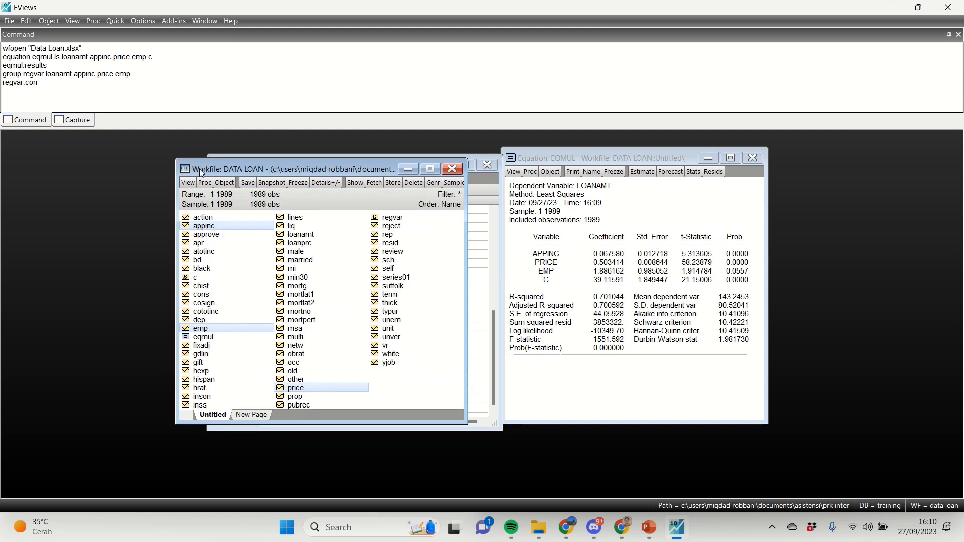
pyautogui.click(390, 219)
pyautogui.click(256, 336)
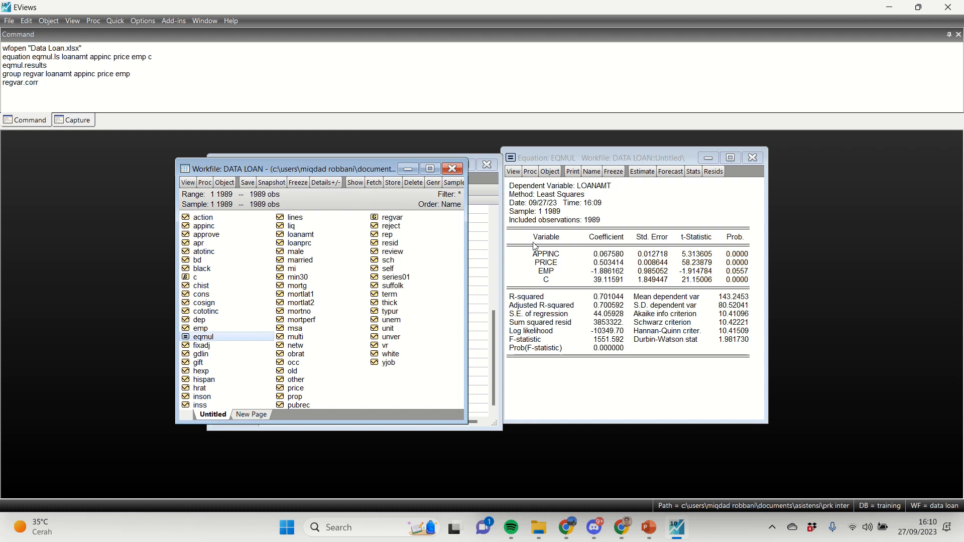
pyautogui.click(534, 246)
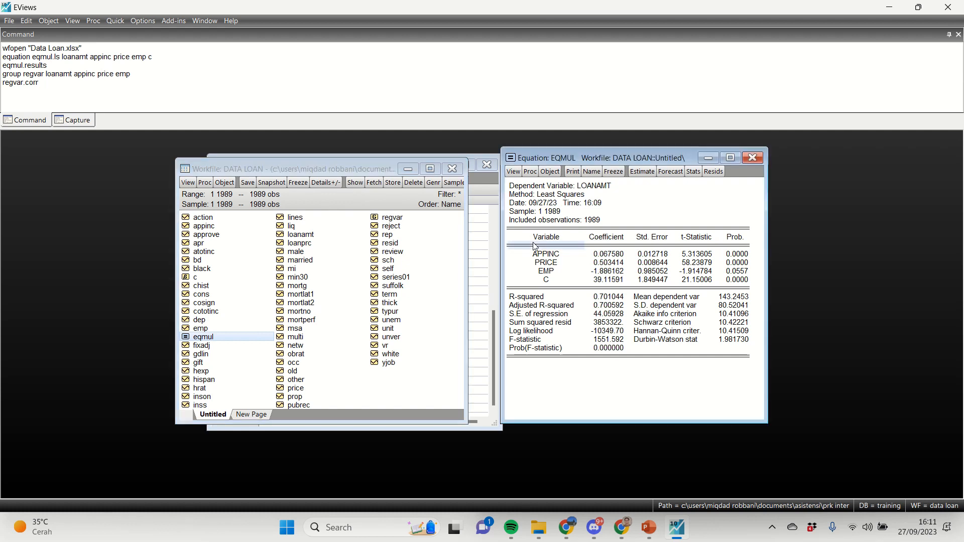